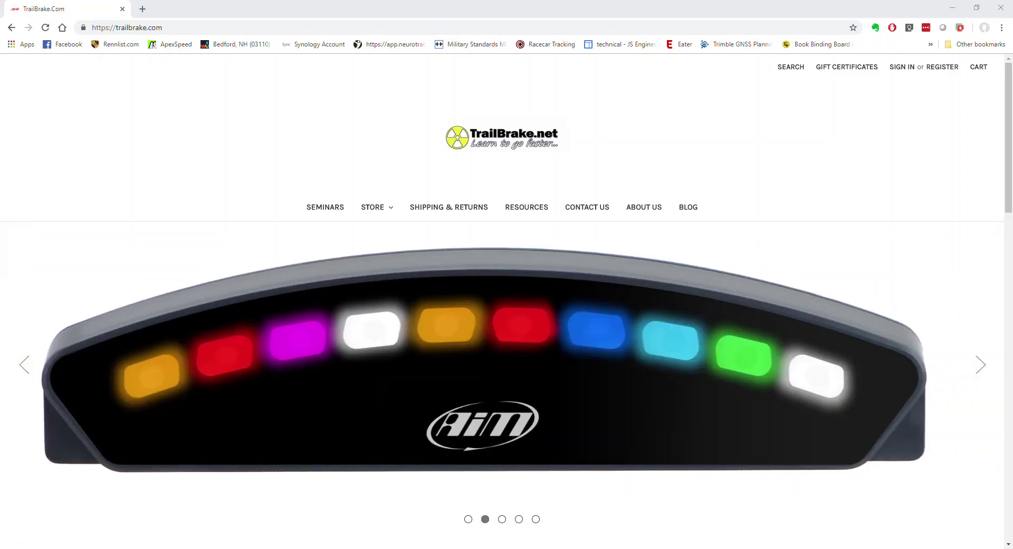
# - Move the browser away to switch to RS2Analysis, and turn multiple views off and back on for the Speeds user profile windows
pyautogui.moveTo(633, 86); pyautogui.dragTo(658, 1)
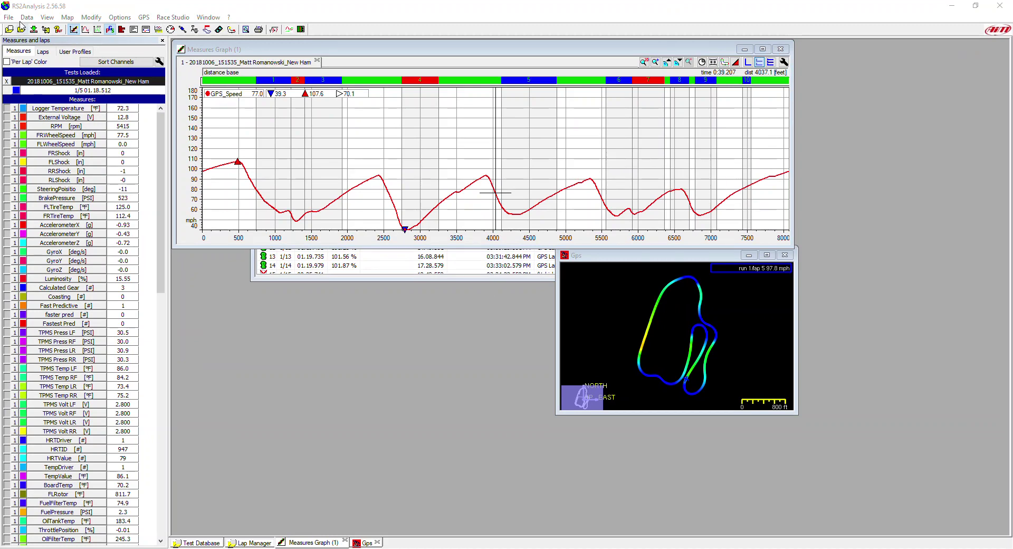
pyautogui.click(16, 19)
pyautogui.click(9, 18)
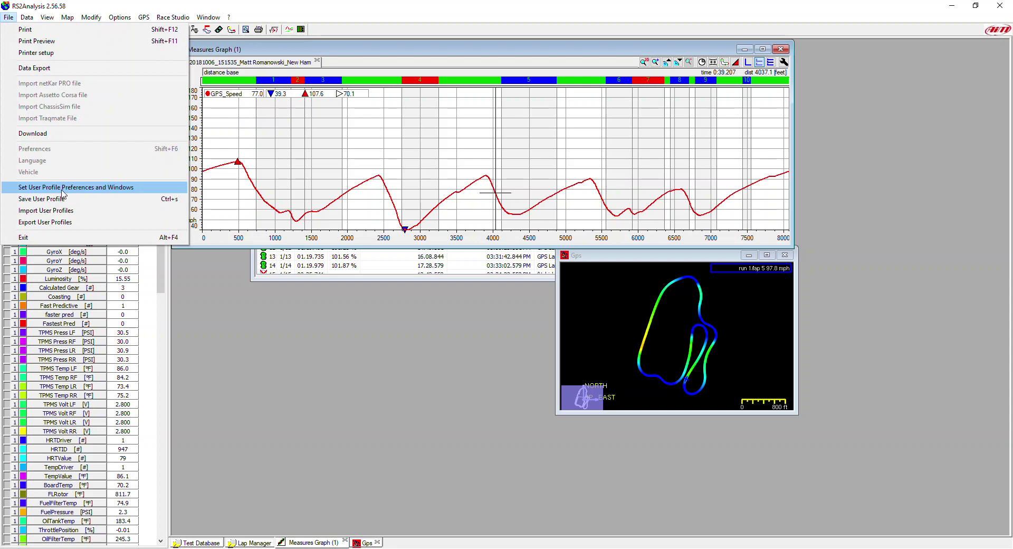
pyautogui.click(84, 189)
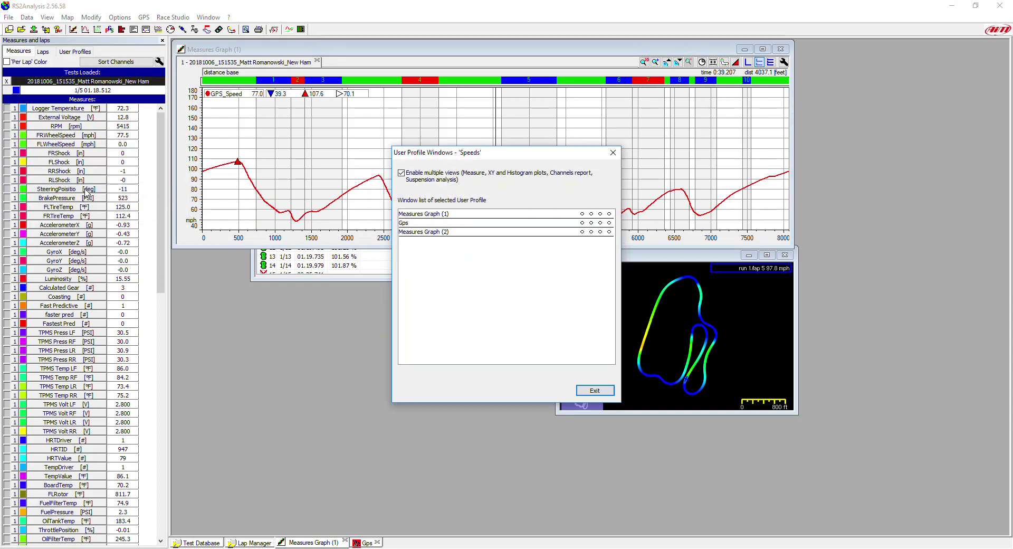
pyautogui.click(429, 178)
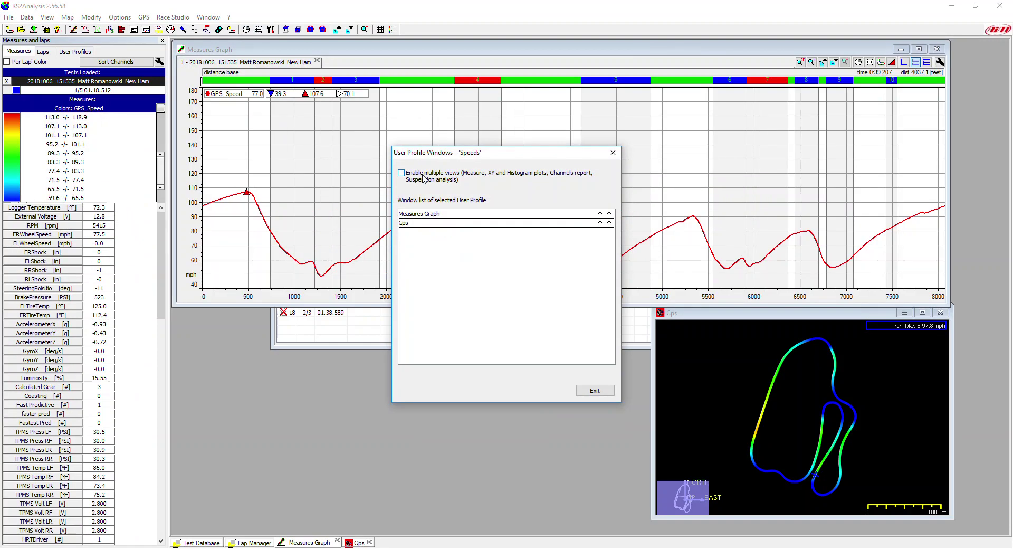
pyautogui.click(425, 178)
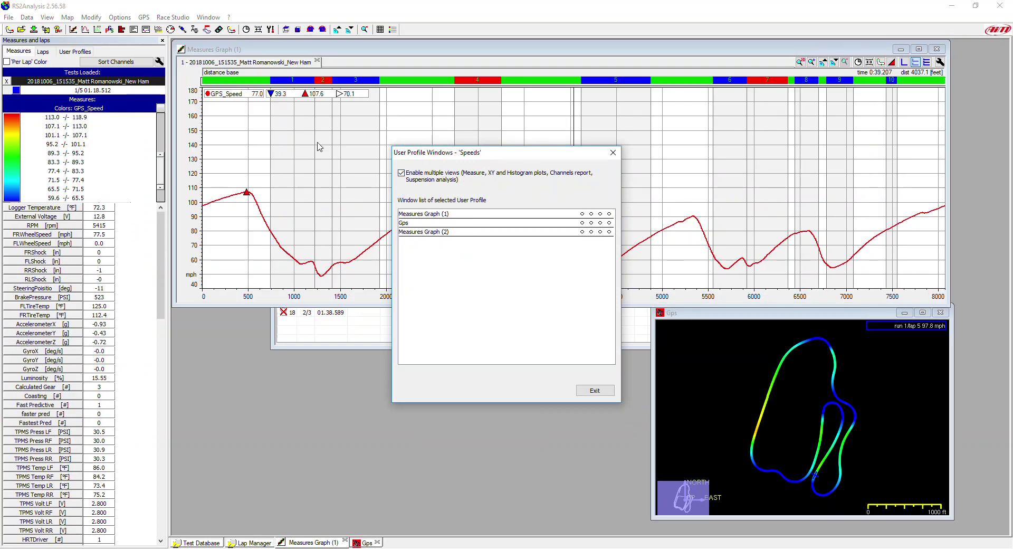
pyautogui.click(595, 391)
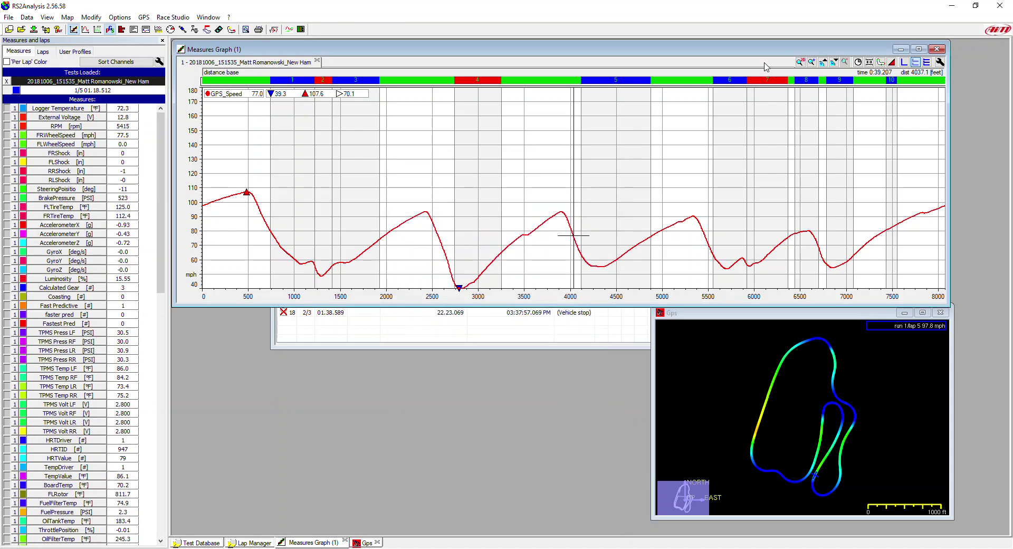
# - Narrow the Measures Graph window and move it aside, placing the Gps map window in the workspace's upper-left corner
pyautogui.moveTo(765, 52); pyautogui.dragTo(786, 61)
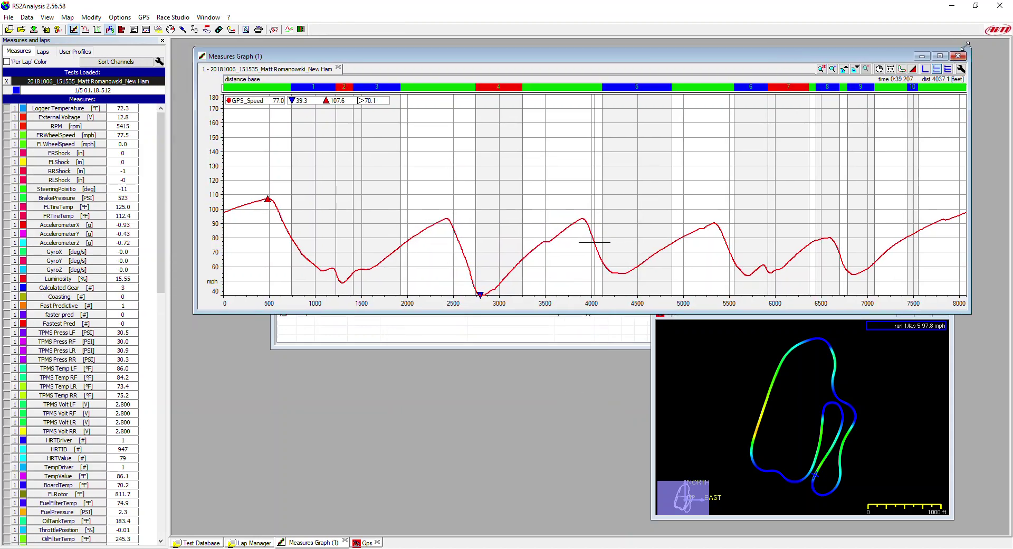
pyautogui.moveTo(970, 45); pyautogui.dragTo(757, 43)
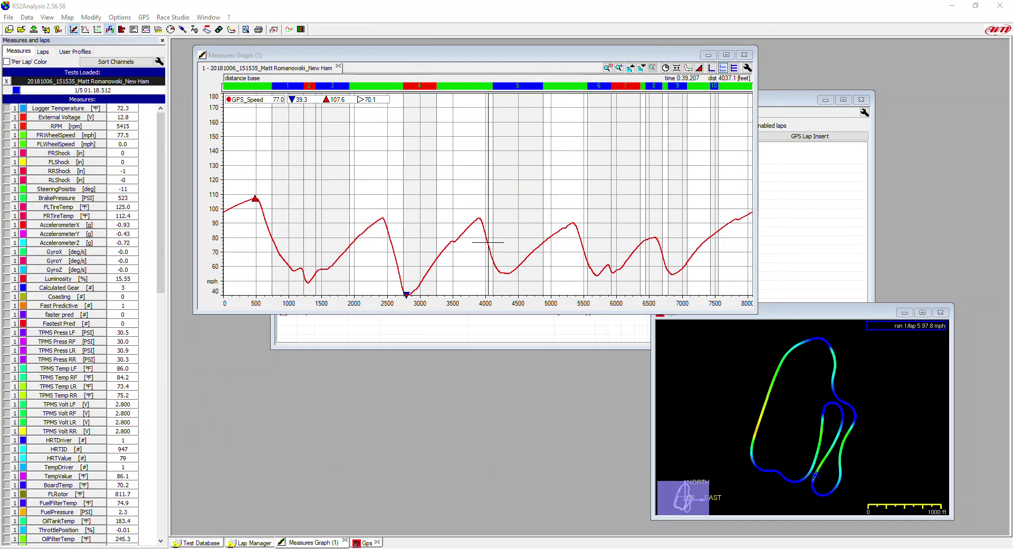
pyautogui.moveTo(652, 55); pyautogui.dragTo(769, 68)
pyautogui.moveTo(892, 315); pyautogui.dragTo(414, 55)
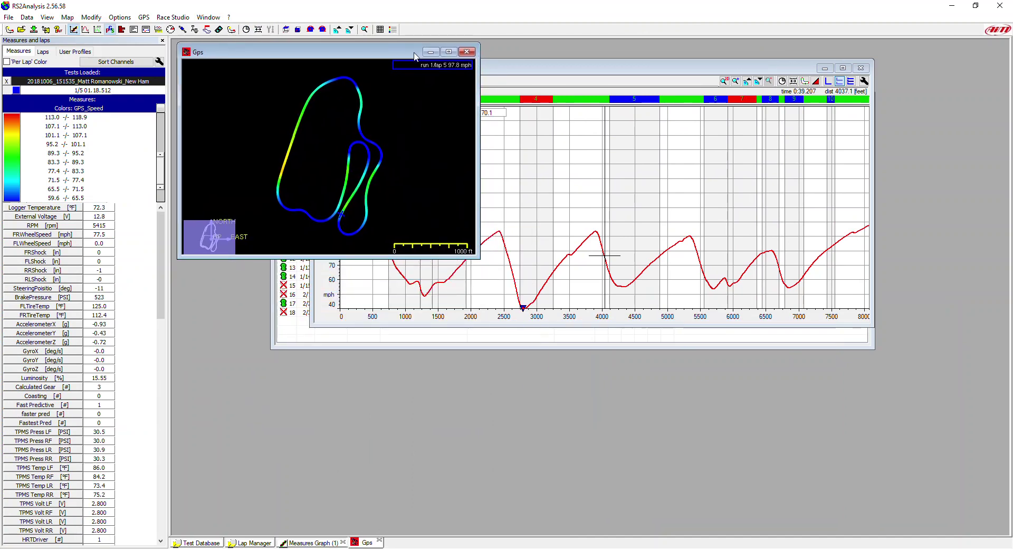
# - Color the GPS track map by the BrakePressure channel, keeping Smooth bands
pyautogui.click(109, 30)
pyautogui.click(110, 30)
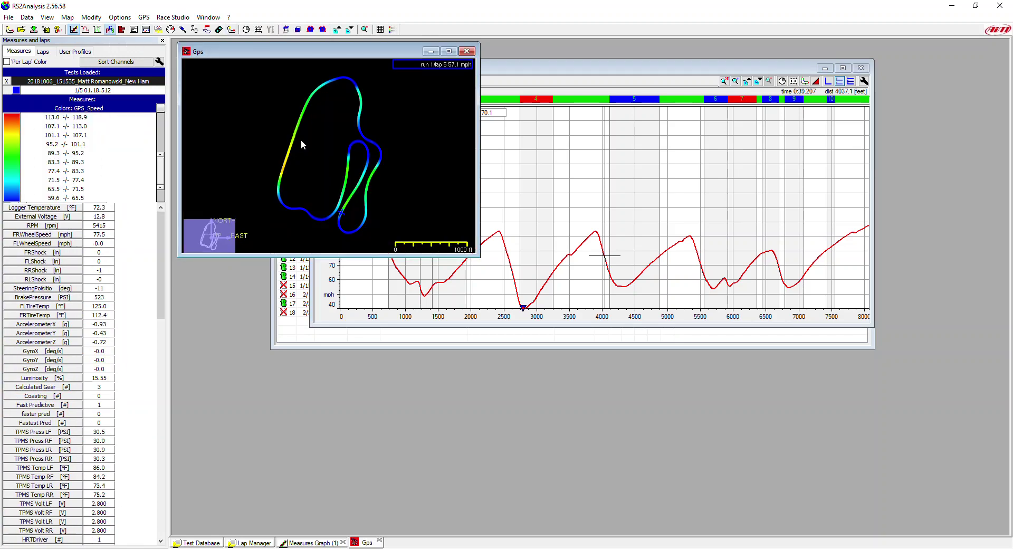
pyautogui.doubleClick(14, 140)
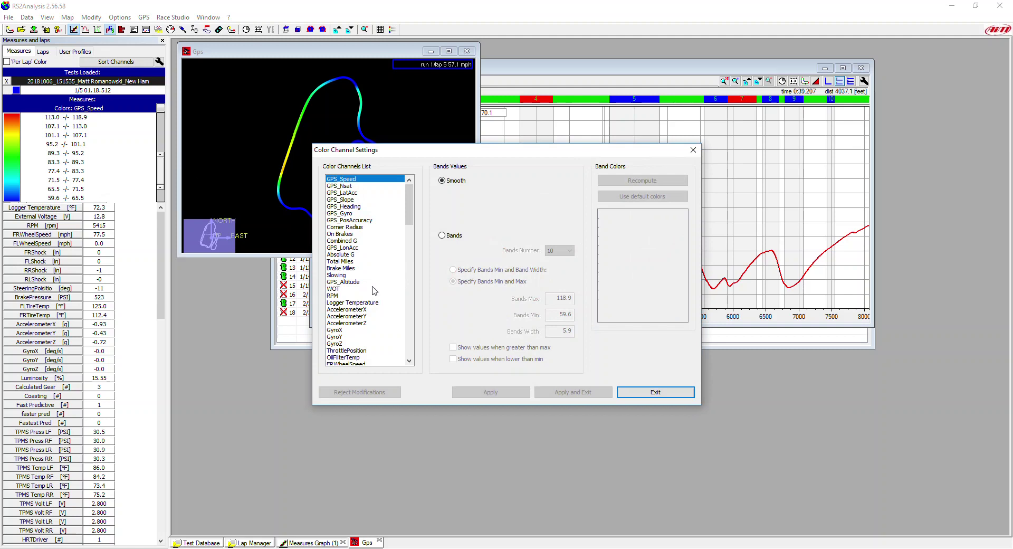
pyautogui.moveTo(410, 206); pyautogui.dragTo(417, 180)
pyautogui.scroll(-1, 366, 251)
pyautogui.scroll(-3, 369, 255)
pyautogui.scroll(-1, 369, 255)
pyautogui.click(358, 310)
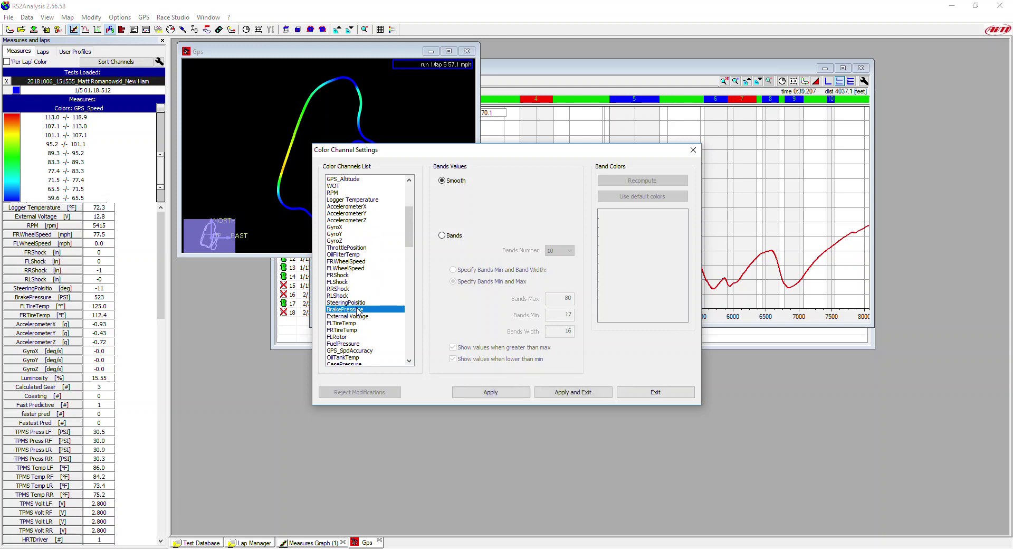
pyautogui.click(514, 393)
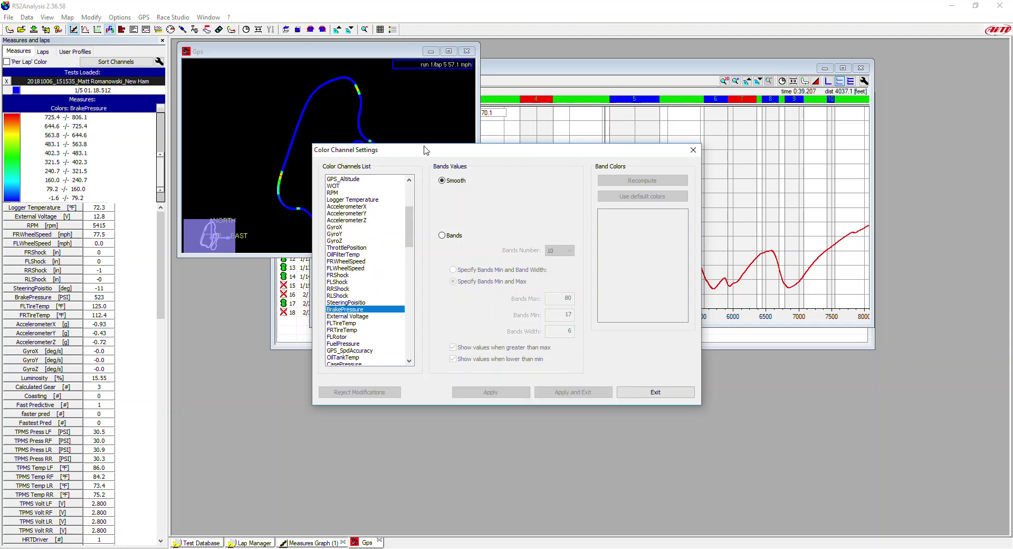
pyautogui.moveTo(426, 149); pyautogui.dragTo(469, 180)
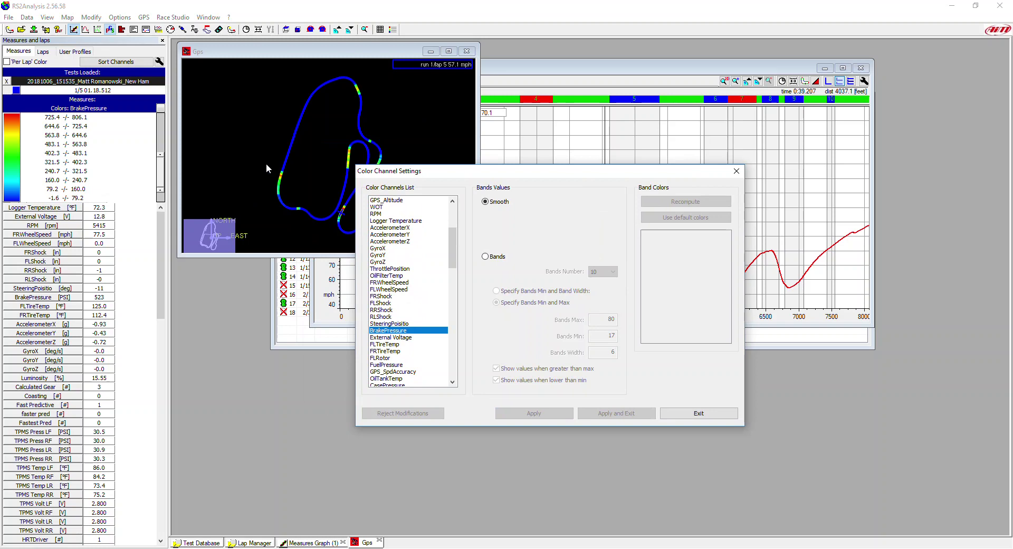
pyautogui.click(698, 415)
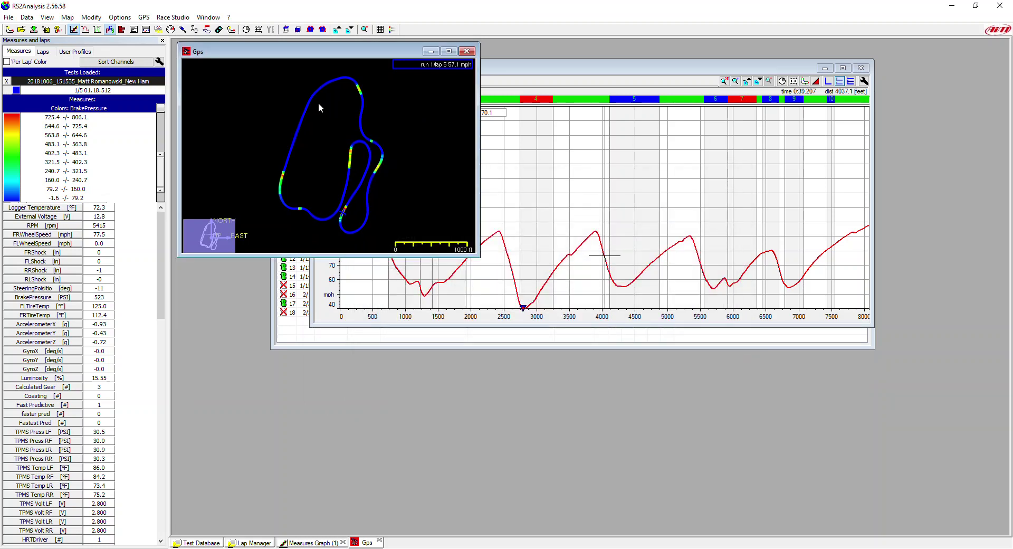
# - Rotate the GPS track map until east points up, and enlarge and recenter the track in its window
pyautogui.click(311, 32)
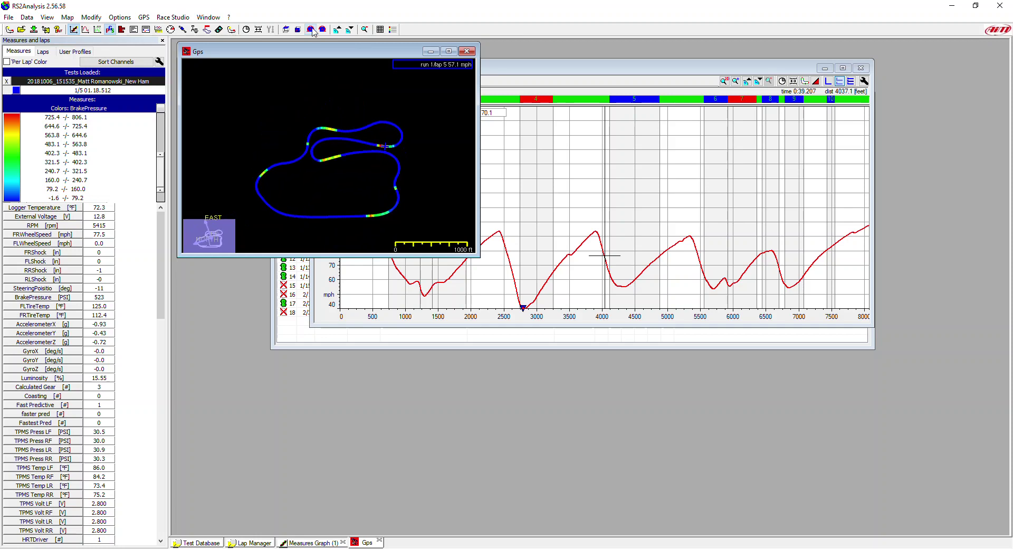
pyautogui.click(323, 30)
pyautogui.scroll(5, 335, 176)
pyautogui.moveTo(336, 188); pyautogui.dragTo(312, 144)
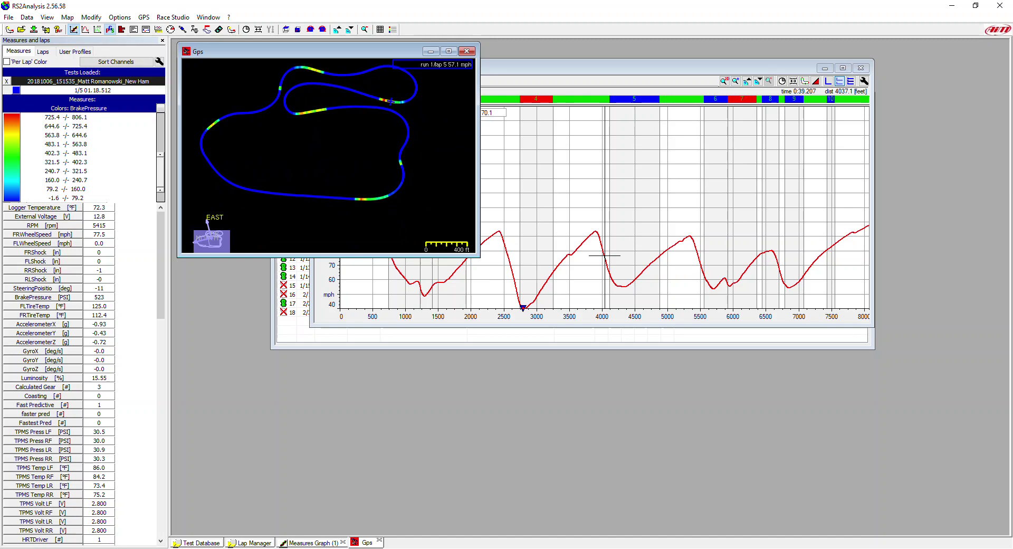
# - Bring the reference profile image into view to examine its layout, and move it back off screen
pyautogui.moveTo(0, 317); pyautogui.dragTo(424, 58)
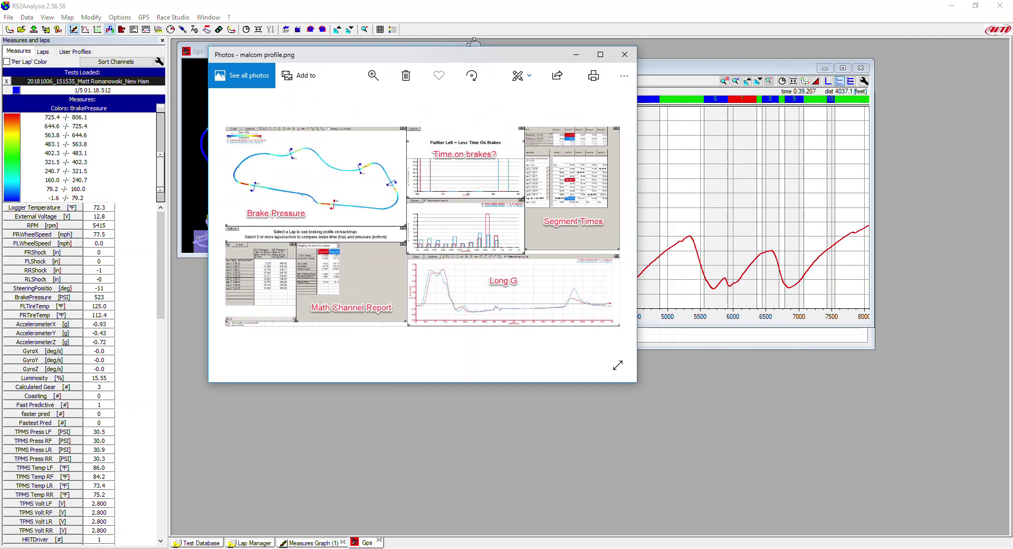
pyautogui.moveTo(470, 57); pyautogui.dragTo(0, 64)
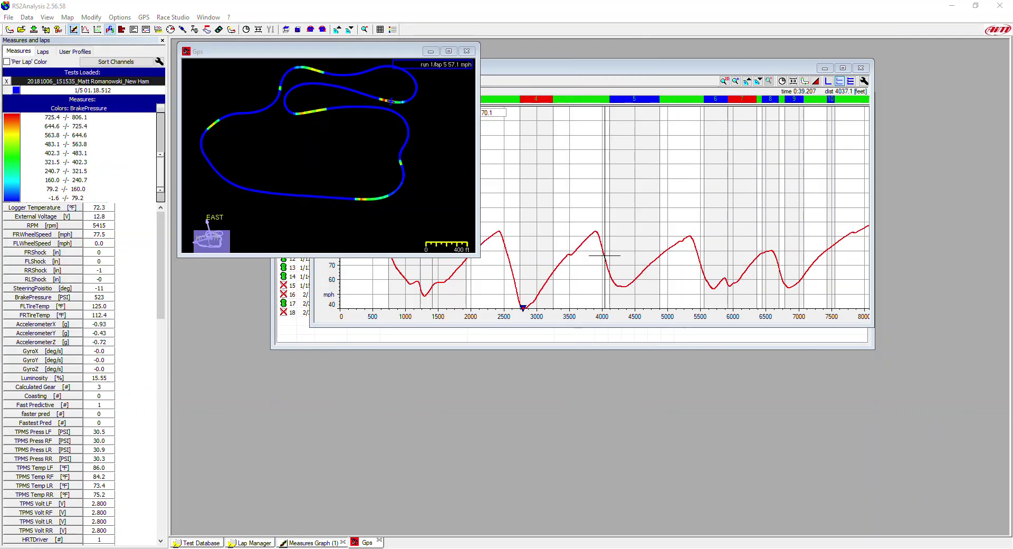
# - Plot the Brake Miles channel in Measures Graph (1) and remove GPS_Speed from it
pyautogui.click(600, 68)
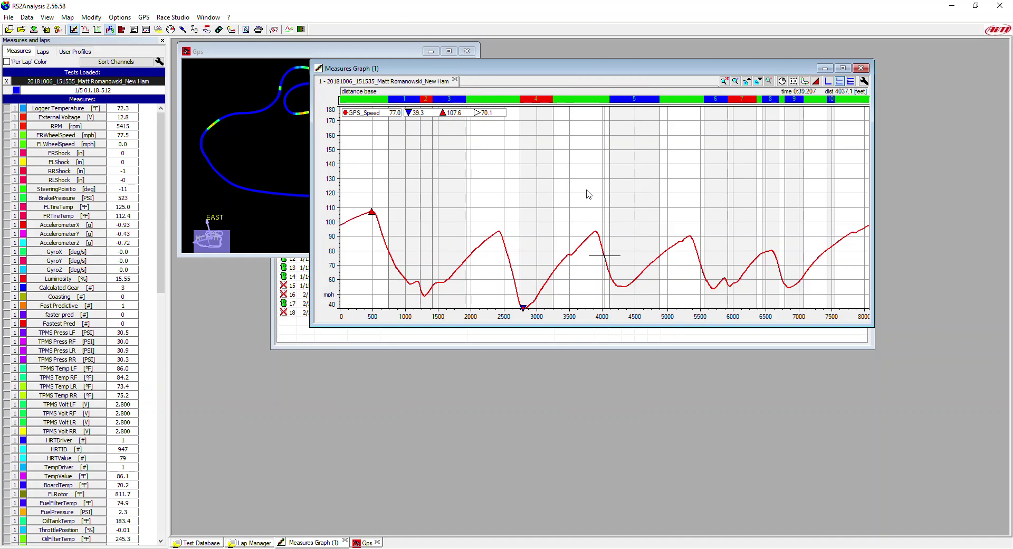
pyautogui.moveTo(162, 275); pyautogui.dragTo(157, 528)
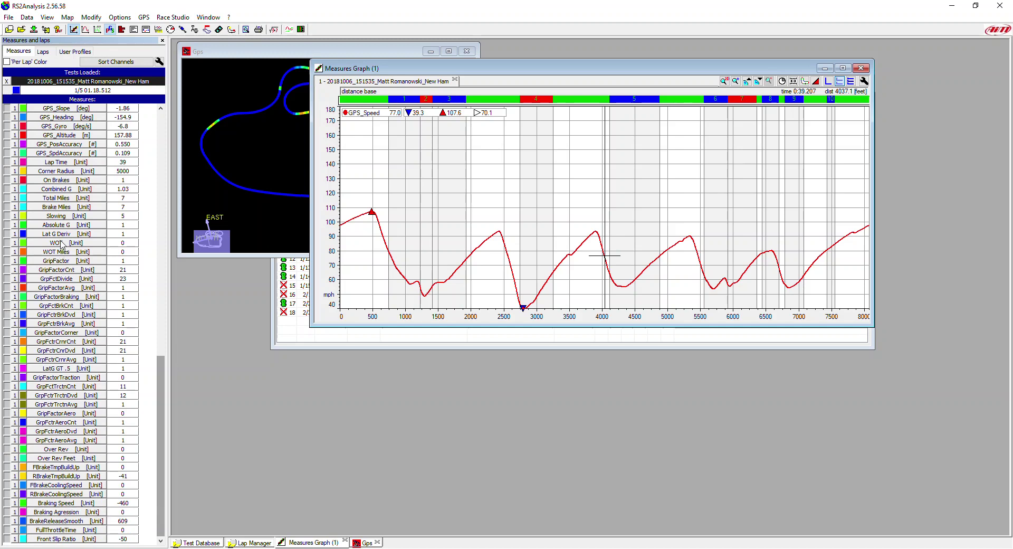
pyautogui.click(63, 208)
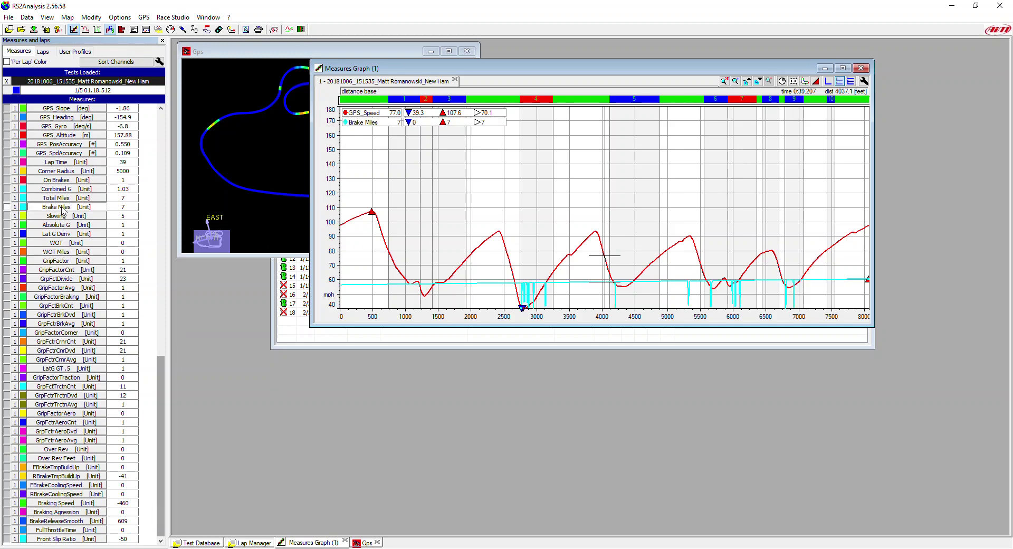
pyautogui.moveTo(160, 368); pyautogui.dragTo(153, 99)
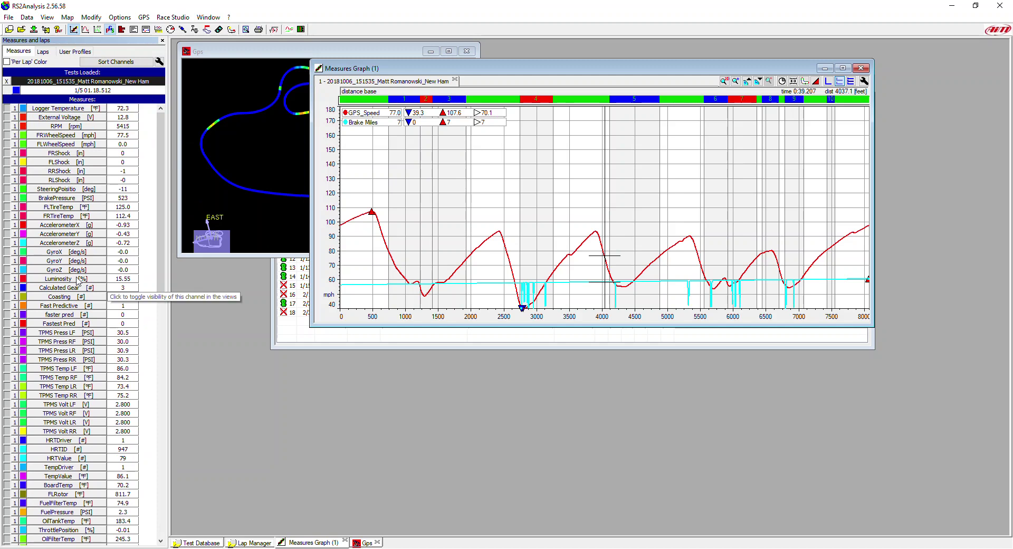
pyautogui.scroll(-3, 79, 312)
pyautogui.scroll(-5, 79, 316)
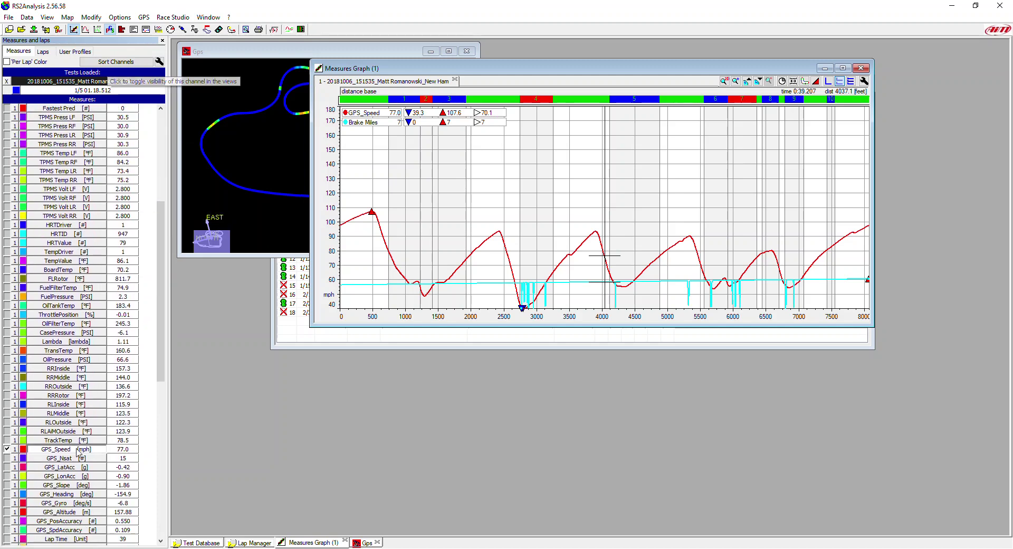
pyautogui.click(78, 451)
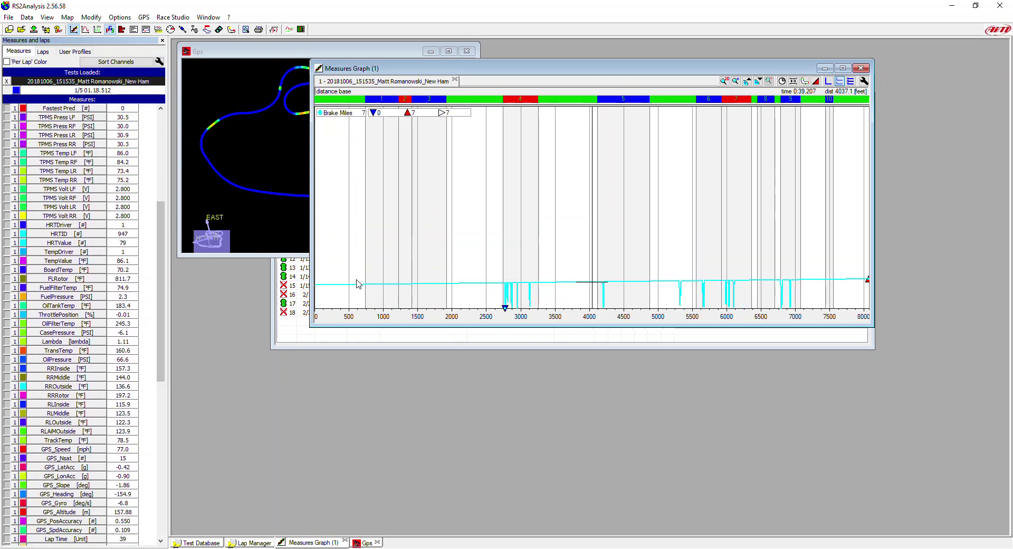
# - Show the vertical scale for Brake Miles and fit its range to the plotted data
pyautogui.moveTo(161, 356); pyautogui.dragTo(165, 526)
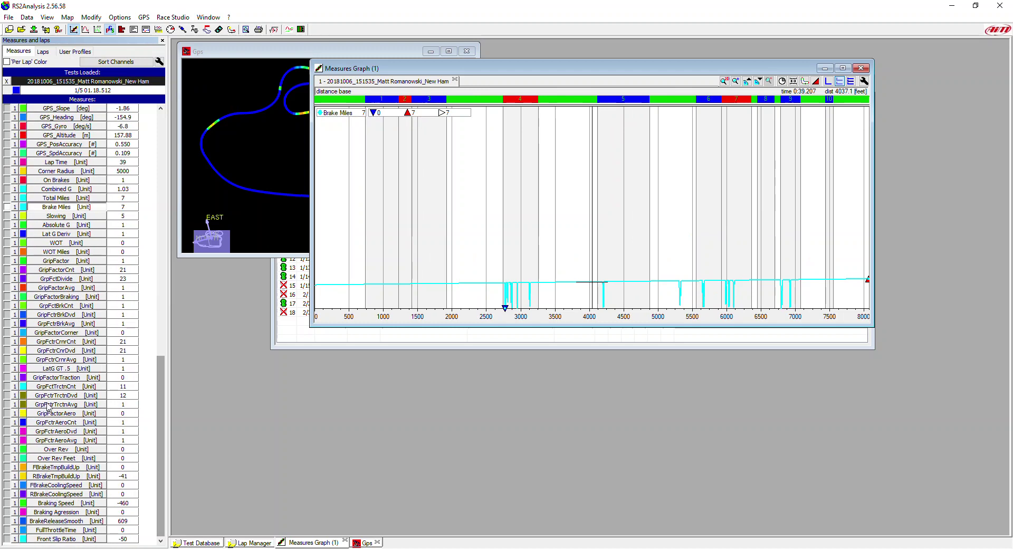
pyautogui.click(15, 209)
pyautogui.click(7, 206)
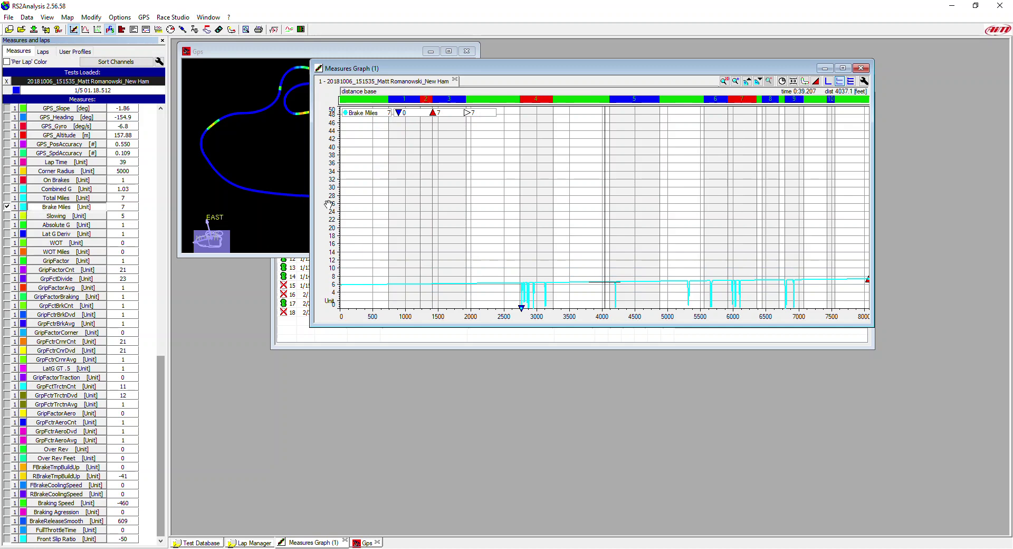
pyautogui.click(332, 201)
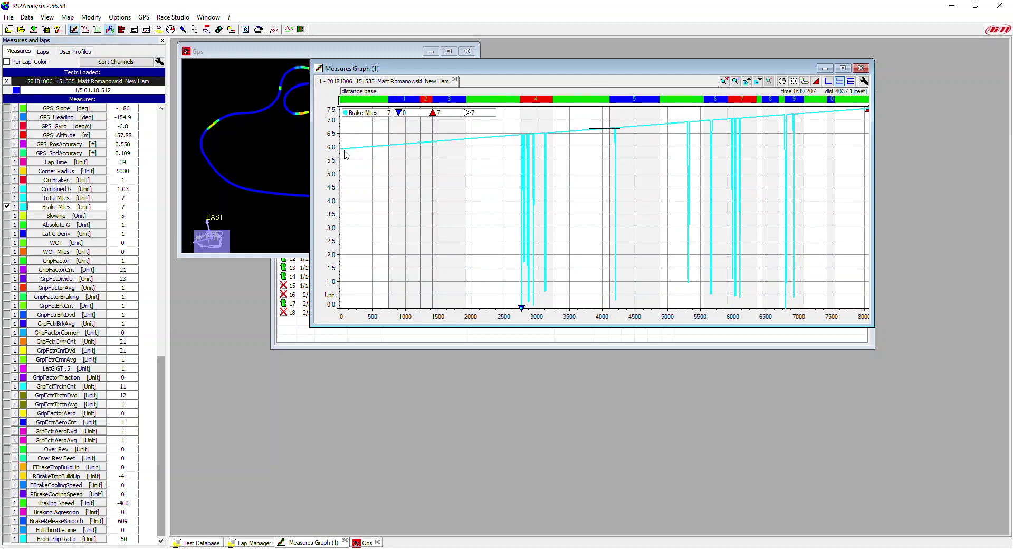
# - Look over the session's lap list and the brake-time sections of the reference profile image
pyautogui.click(43, 52)
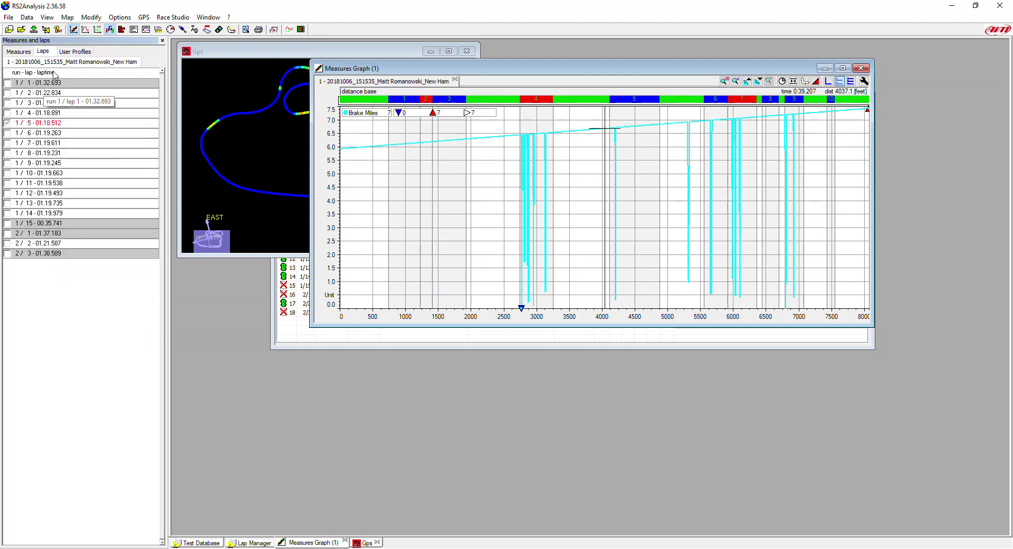
pyautogui.click(27, 56)
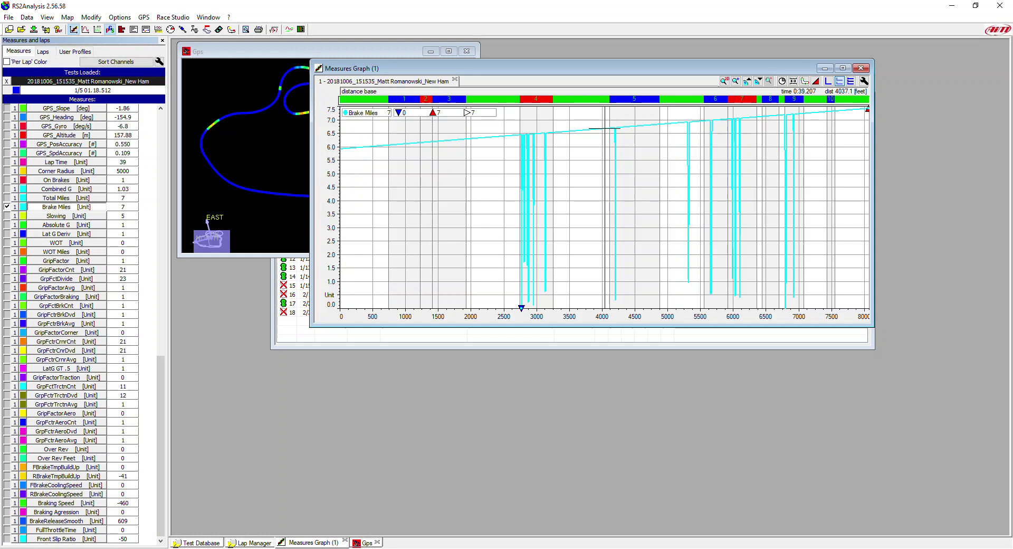
pyautogui.hotkey('alt', 'Tab')
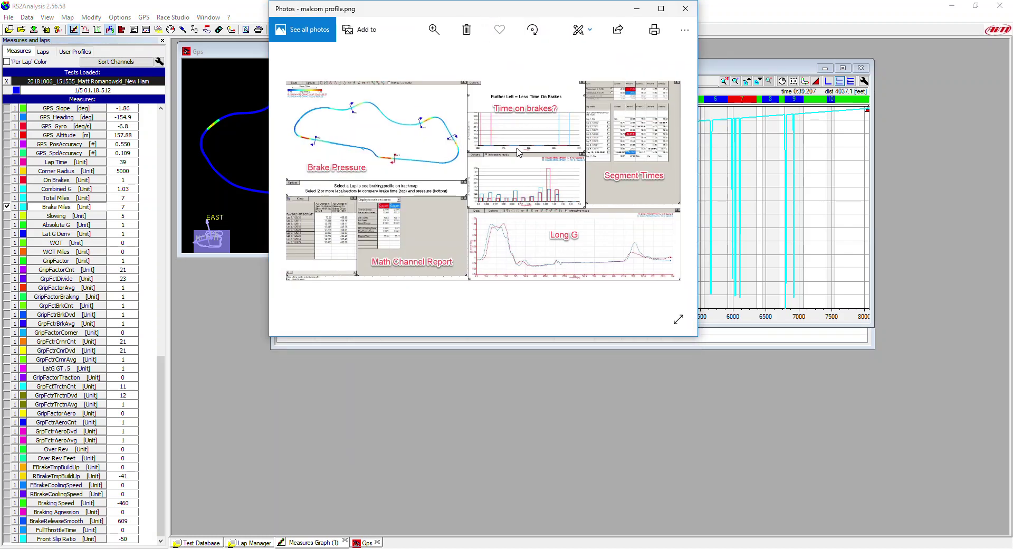
pyautogui.hotkey('alt', 'Tab')
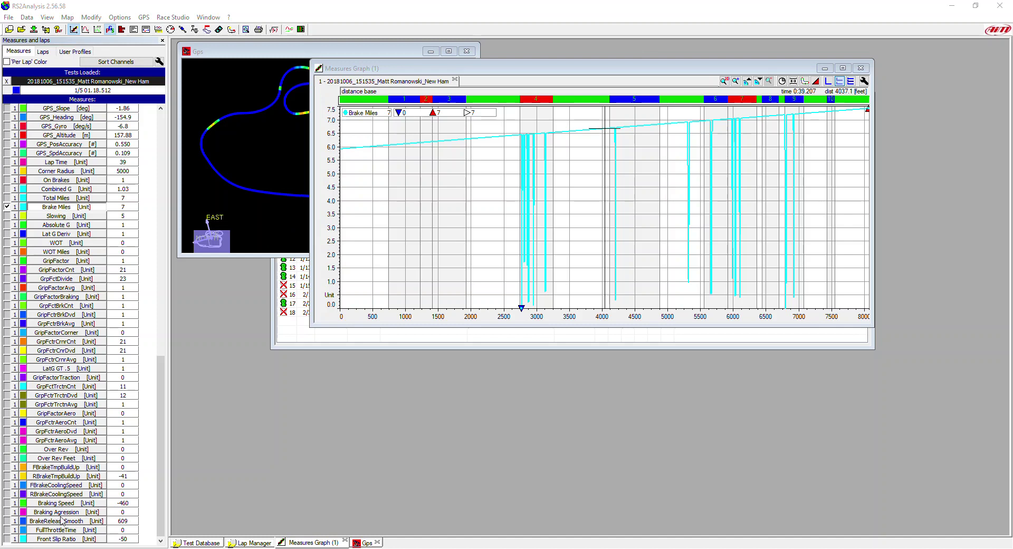
# - Add the FullThrottleTime channel to the graph as group 2 with its own scale, and fit that scale to the data
pyautogui.doubleClick(67, 532)
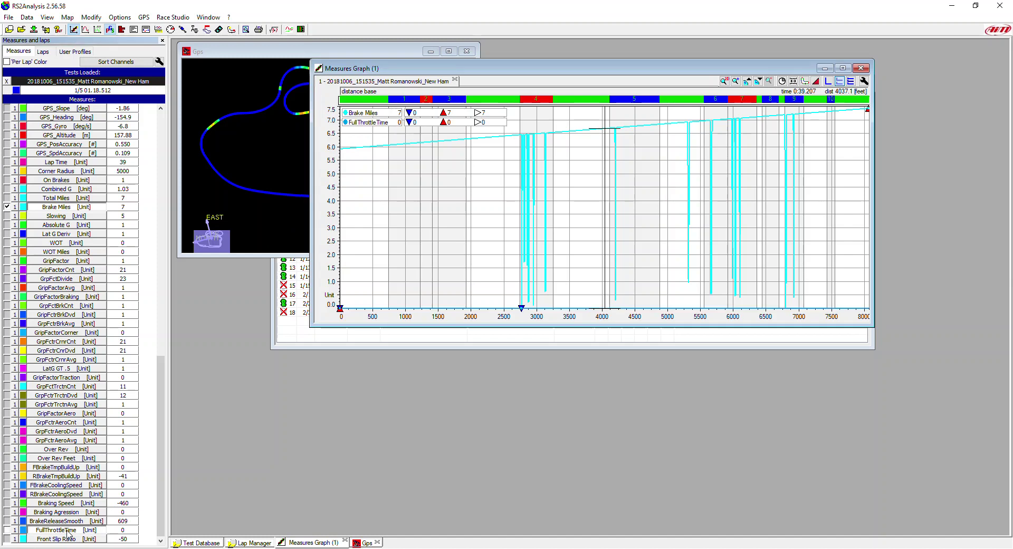
pyautogui.click(15, 530)
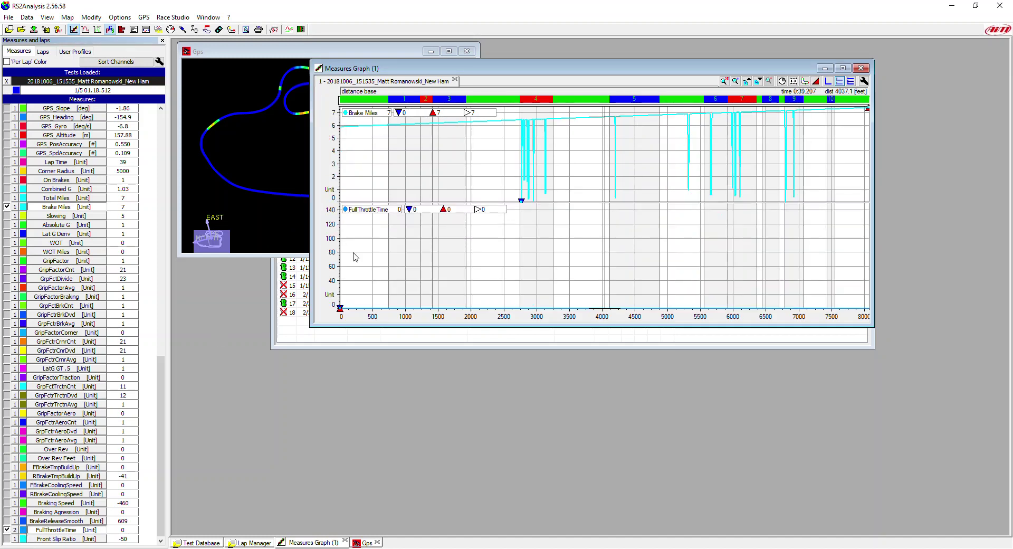
pyautogui.click(335, 259)
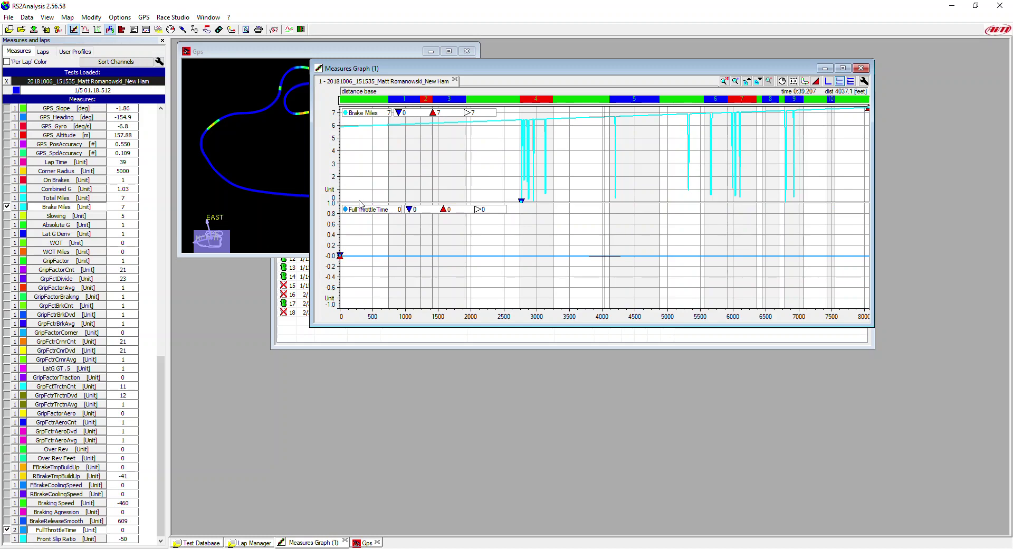
# - Replace FullThrottleTime with the Over Rev channel as group 2 in Measures Graph (1), and show and fit its vertical scale
pyautogui.click(59, 530)
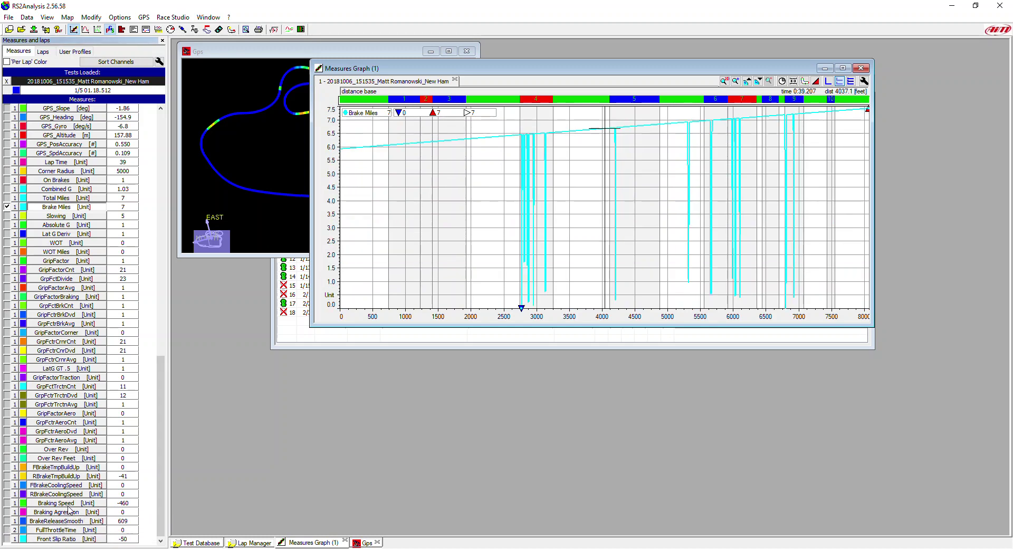
pyautogui.click(57, 452)
pyautogui.click(15, 450)
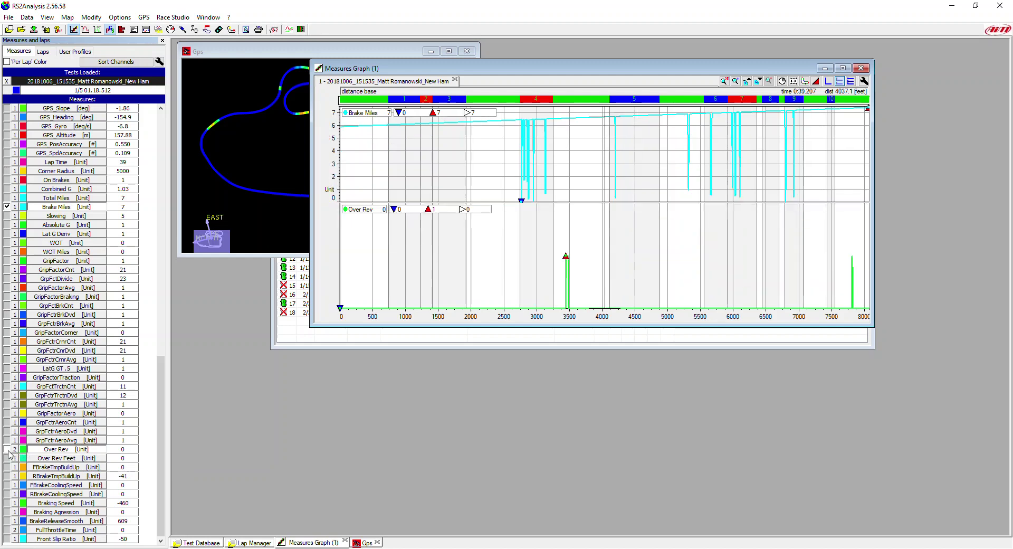
pyautogui.click(7, 449)
pyautogui.scroll(1, 332, 268)
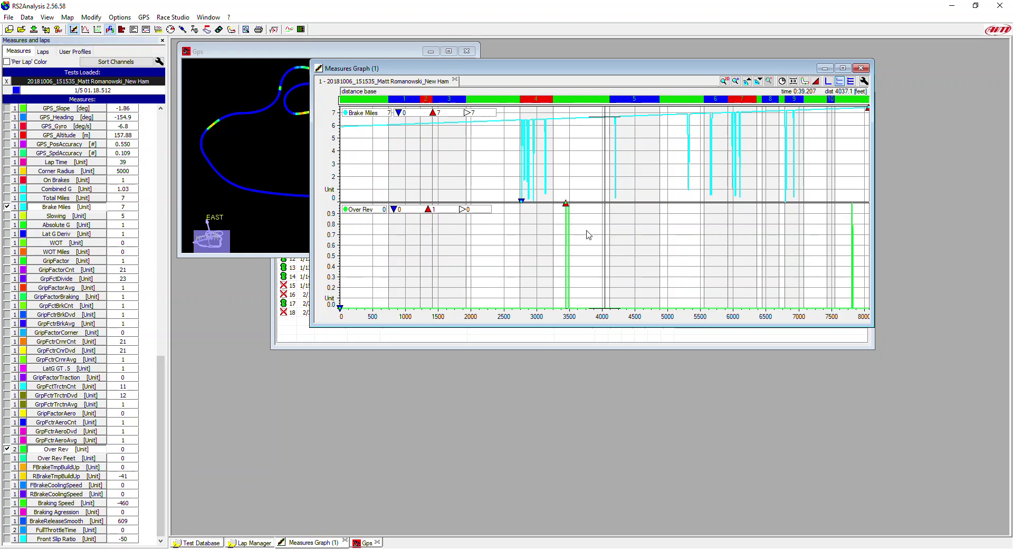
# - Replace Over Rev with the Over Rev Feet channel in group 2 and show its vertical scale
pyautogui.click(77, 458)
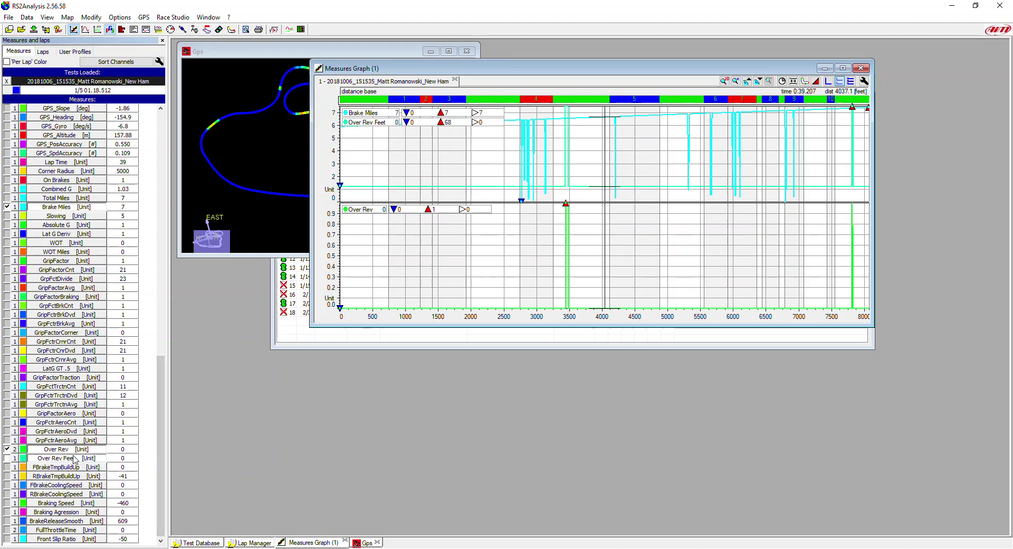
pyautogui.click(14, 458)
pyautogui.click(46, 450)
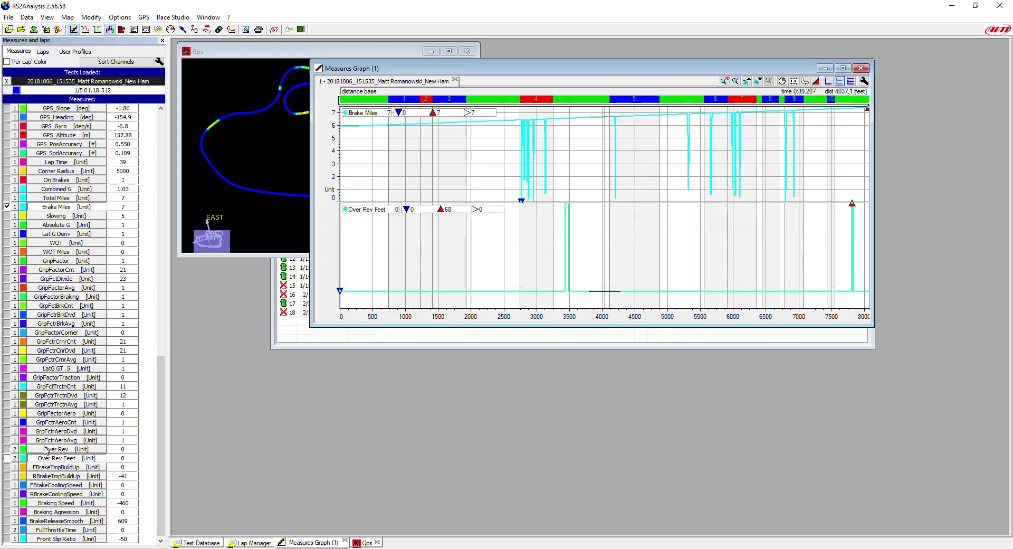
pyautogui.click(7, 458)
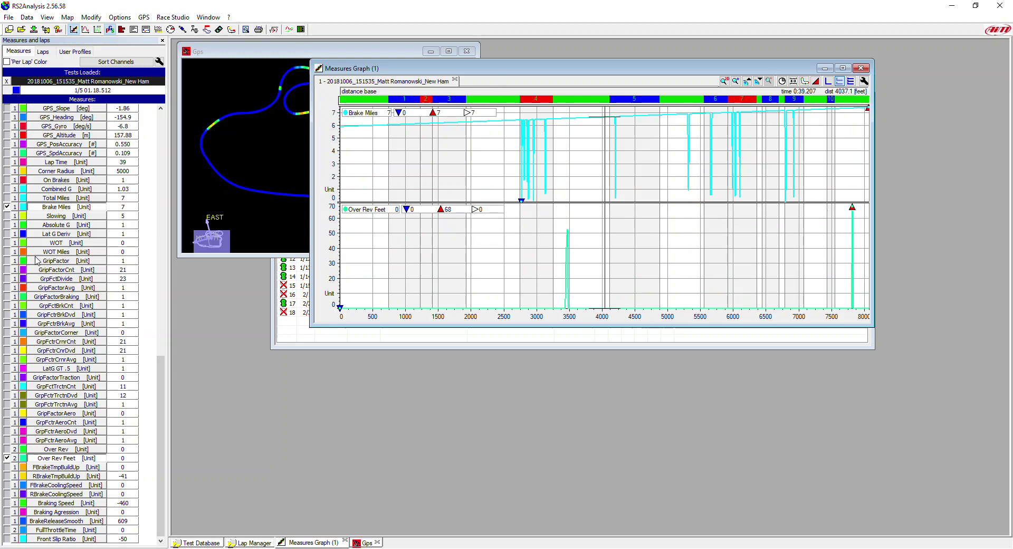
# - Shrink Measures Graph (1) and place it directly beside the Gps map, then check the layout in the reference profile image
pyautogui.moveTo(527, 68); pyautogui.dragTo(555, 53)
pyautogui.moveTo(340, 45); pyautogui.dragTo(525, 48)
pyautogui.moveTo(0, 142); pyautogui.dragTo(412, 85)
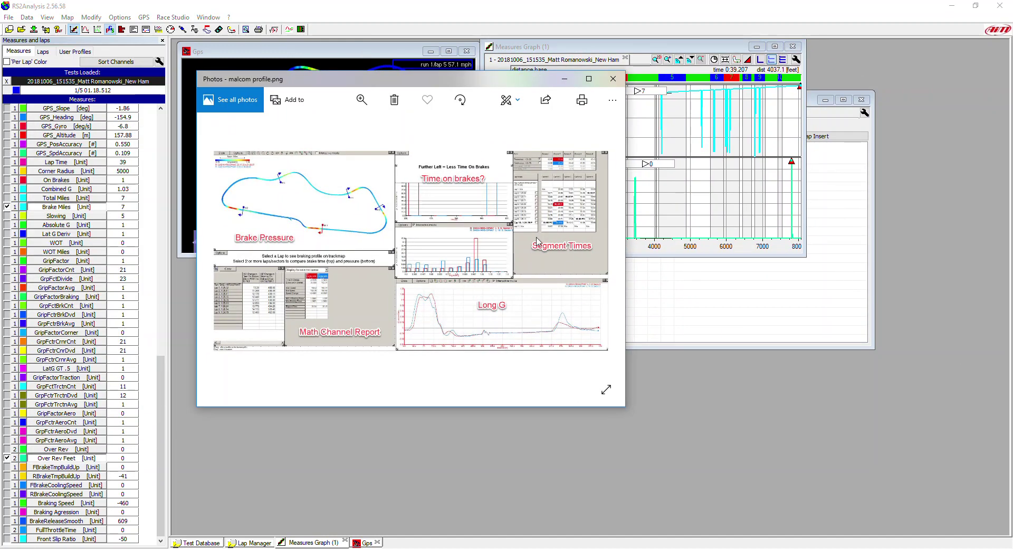
pyautogui.moveTo(489, 80); pyautogui.dragTo(0, 158)
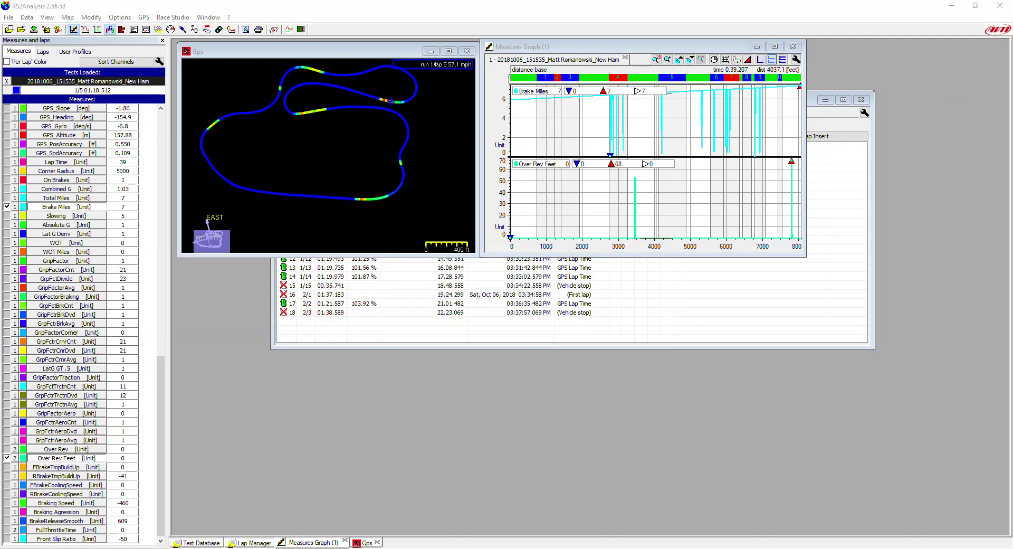
# - Open a split report, and resize it and Measures Graph (1) so the two windows sit side by side beyond the Gps map
pyautogui.click(147, 31)
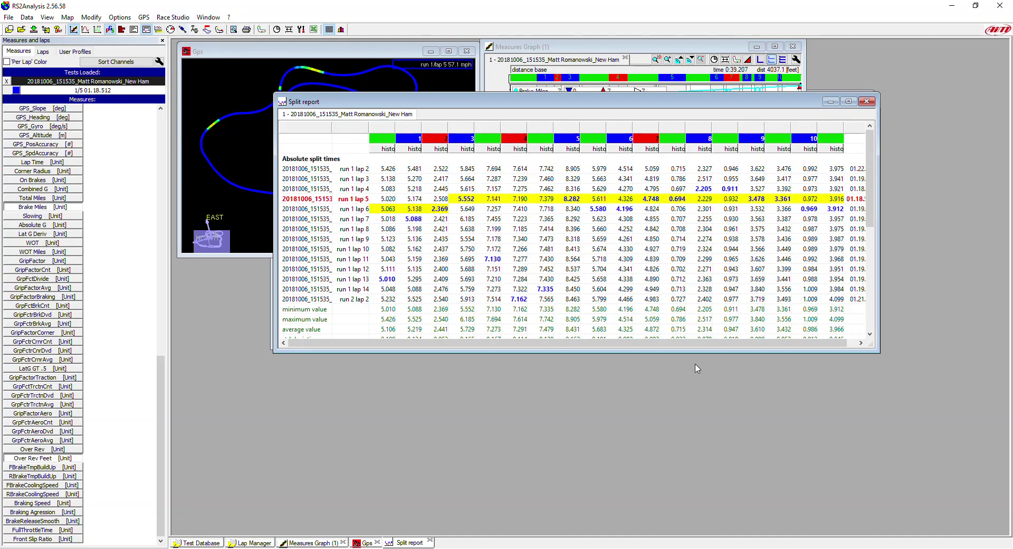
pyautogui.moveTo(876, 352); pyautogui.dragTo(657, 357)
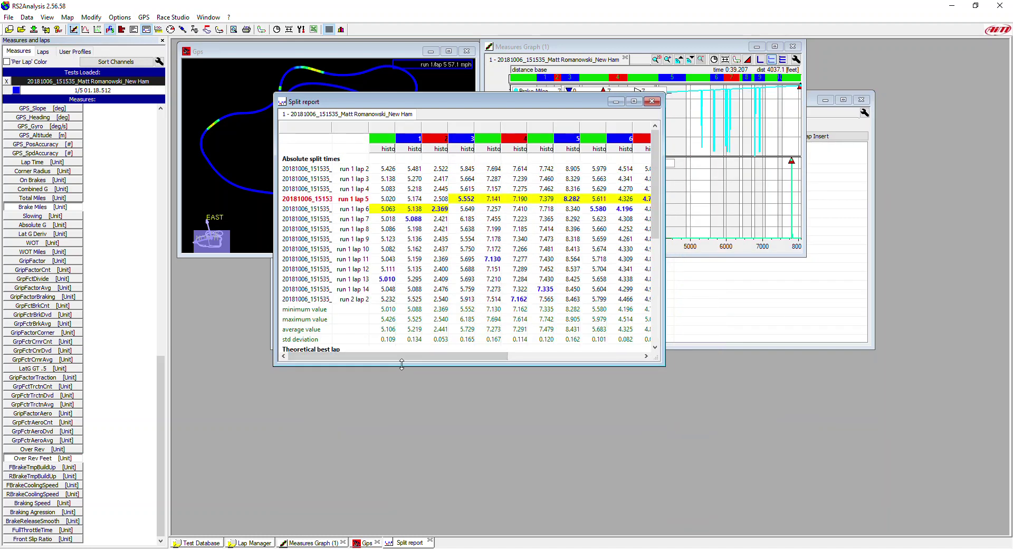
pyautogui.moveTo(445, 103); pyautogui.dragTo(787, 52)
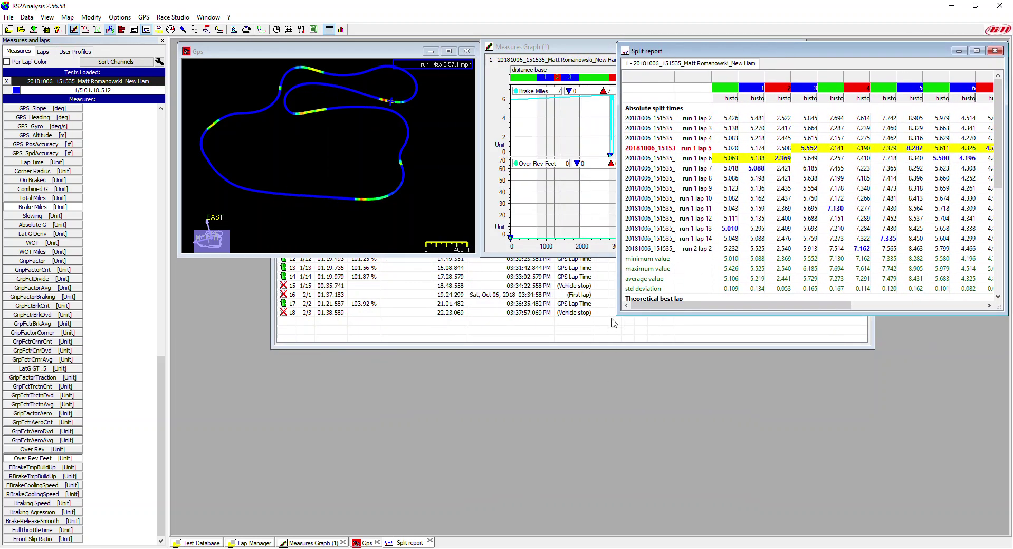
pyautogui.moveTo(615, 315); pyautogui.dragTo(671, 254)
pyautogui.click(671, 254)
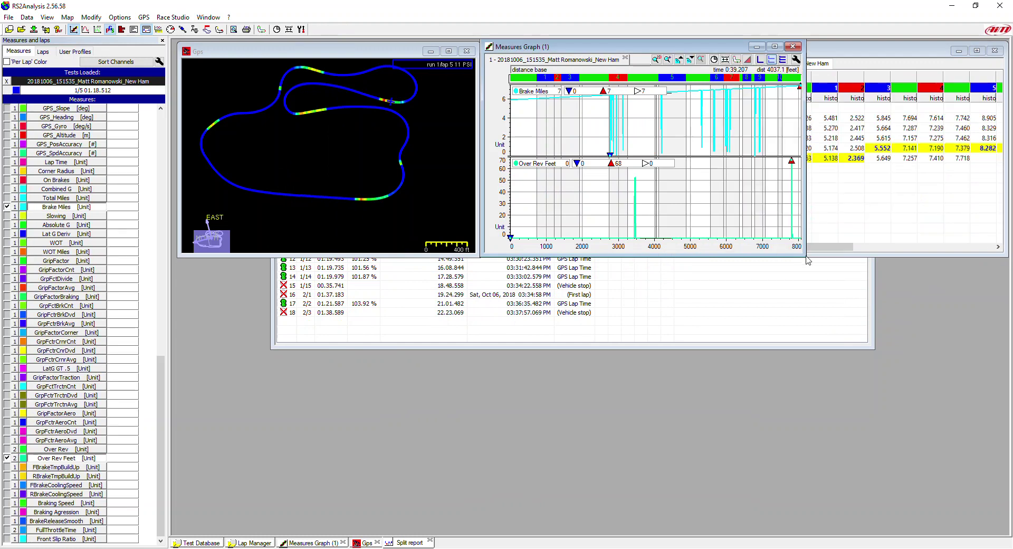
pyautogui.moveTo(806, 259); pyautogui.dragTo(691, 256)
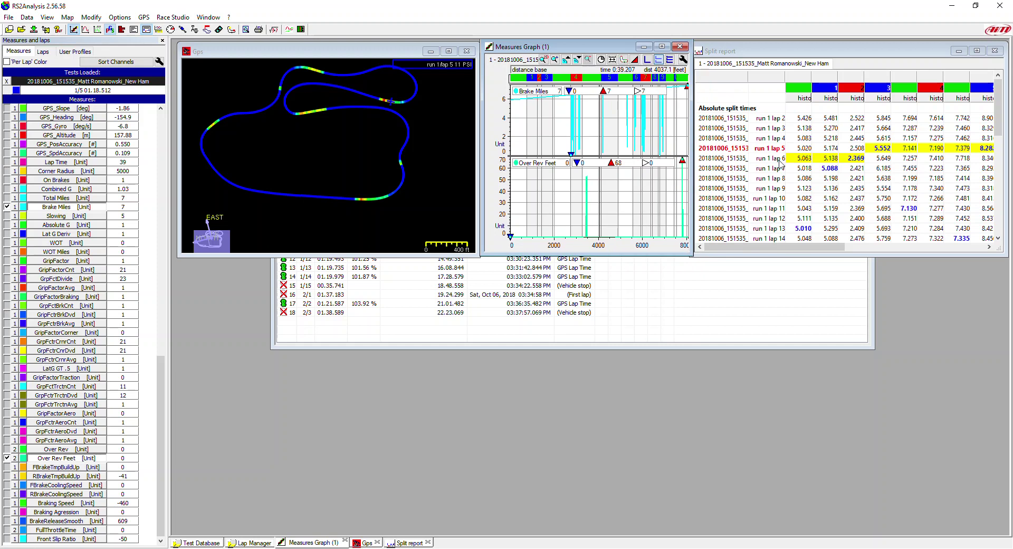
# - Compare the window arrangement with the segment times and Long G sections of the reference profile image
pyautogui.moveTo(0, 60); pyautogui.dragTo(800, 68)
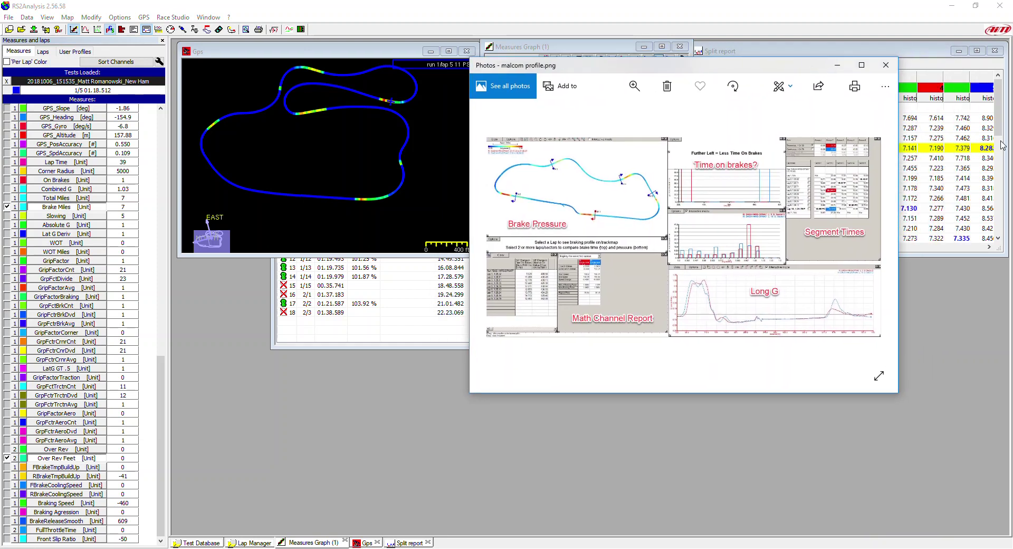
pyautogui.moveTo(802, 66); pyautogui.dragTo(0, 66)
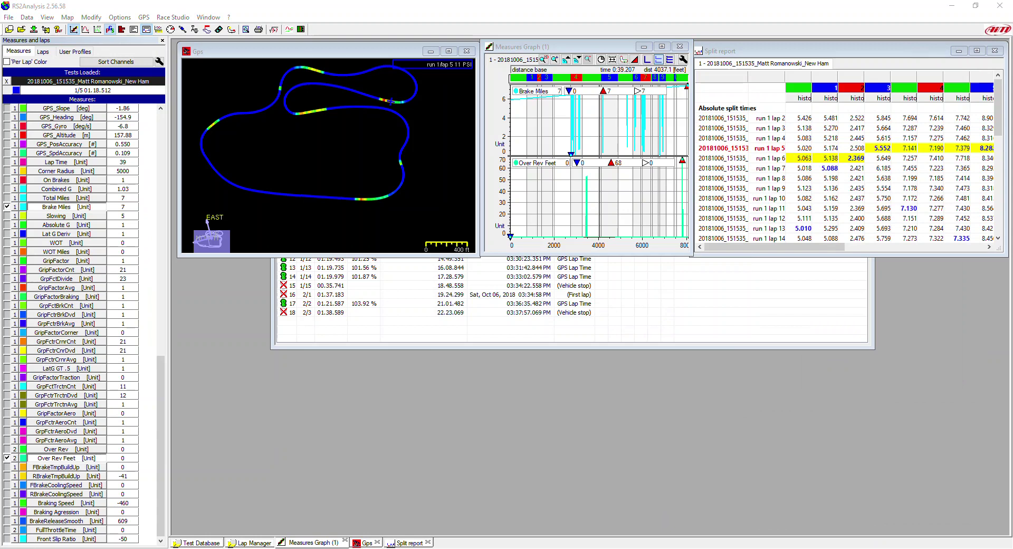
pyautogui.moveTo(0, 27); pyautogui.dragTo(511, 33)
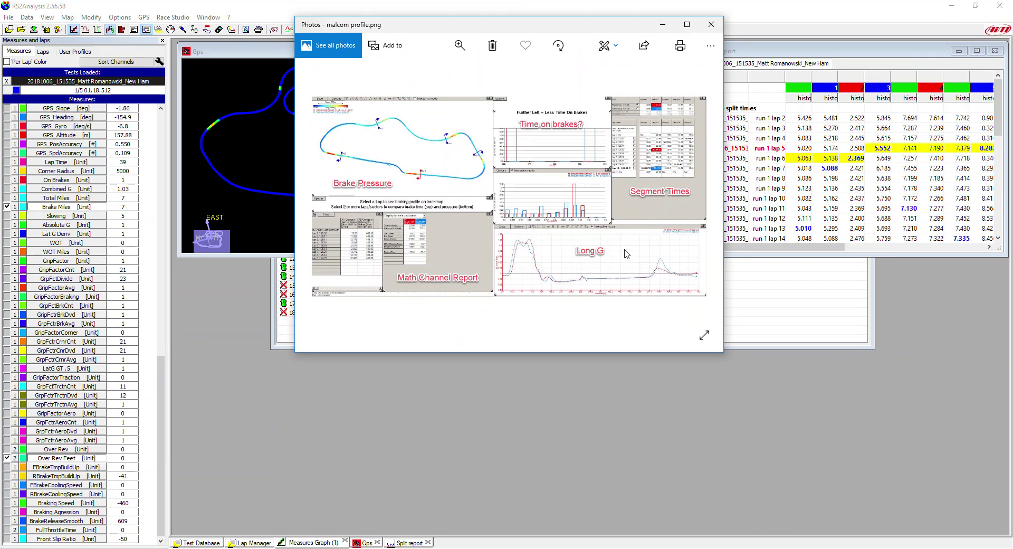
pyautogui.moveTo(554, 31); pyautogui.dragTo(0, 57)
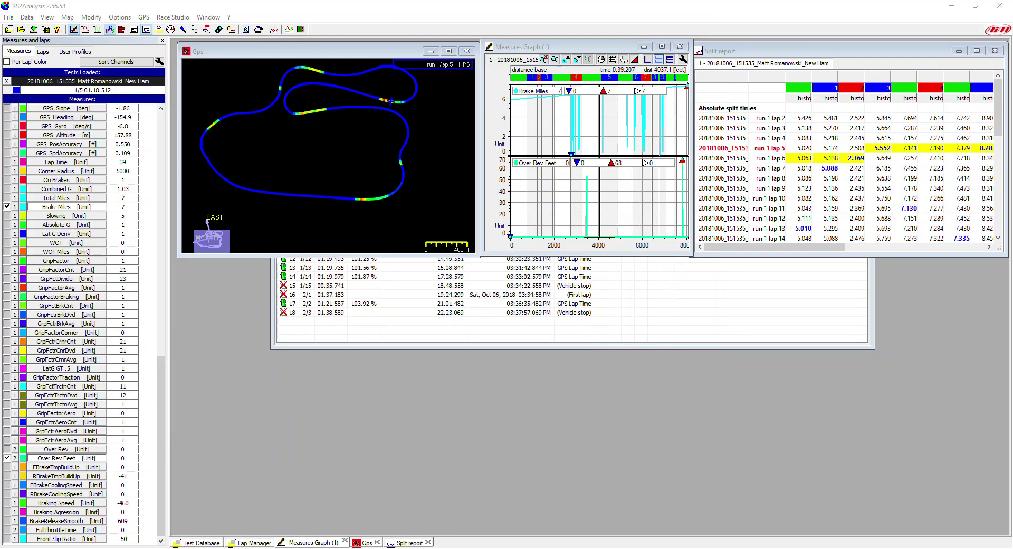
# - Add a new measures graph window named "Long G"
pyautogui.click(73, 29)
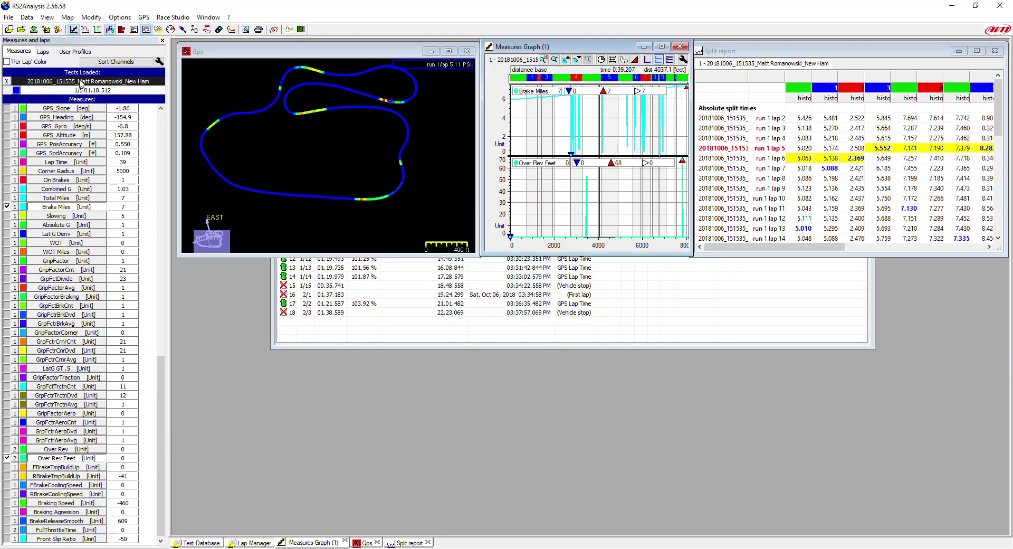
pyautogui.click(74, 29)
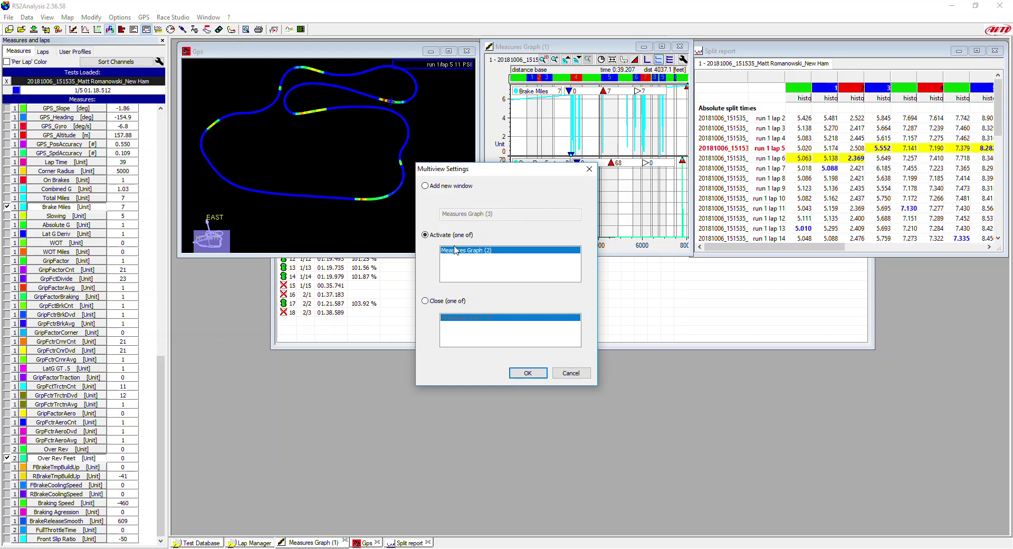
pyautogui.click(425, 186)
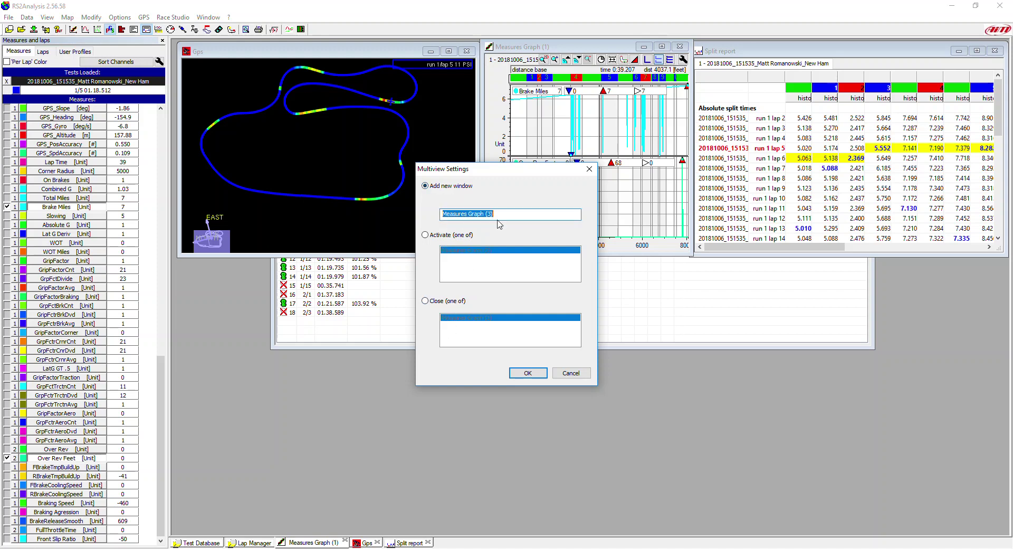
pyautogui.moveTo(495, 214); pyautogui.dragTo(403, 208)
pyautogui.write('Long G')
pyautogui.click(540, 373)
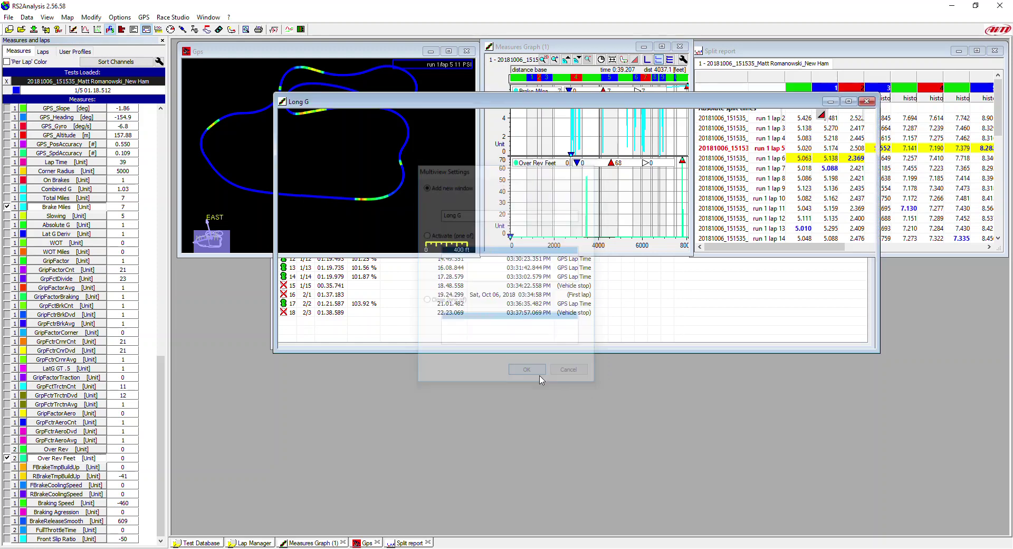
# - Reposition the Long G window lower in the workspace and narrow the Gps map, extending Measures Graph (1) into the freed space
pyautogui.moveTo(570, 102); pyautogui.dragTo(503, 316)
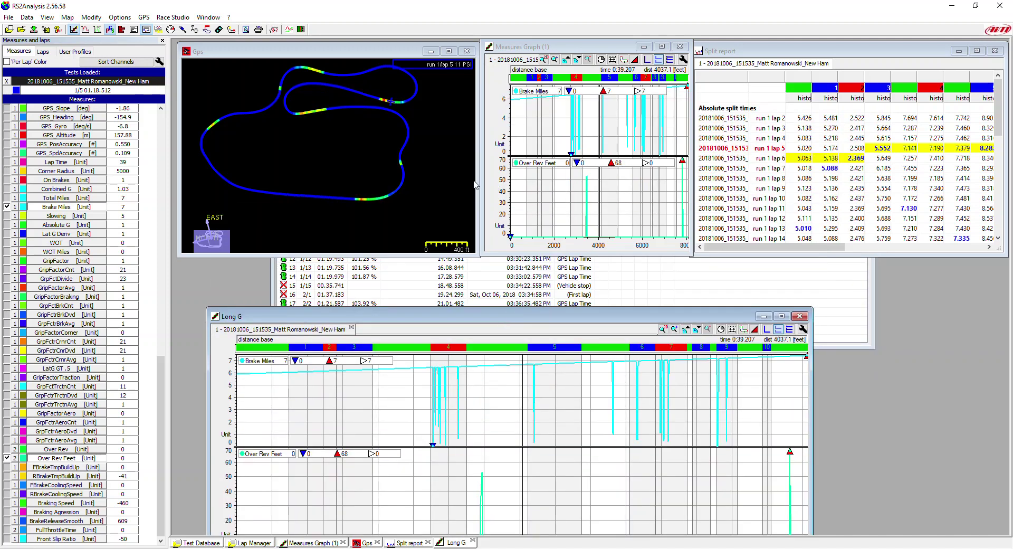
pyautogui.moveTo(478, 171); pyautogui.dragTo(448, 166)
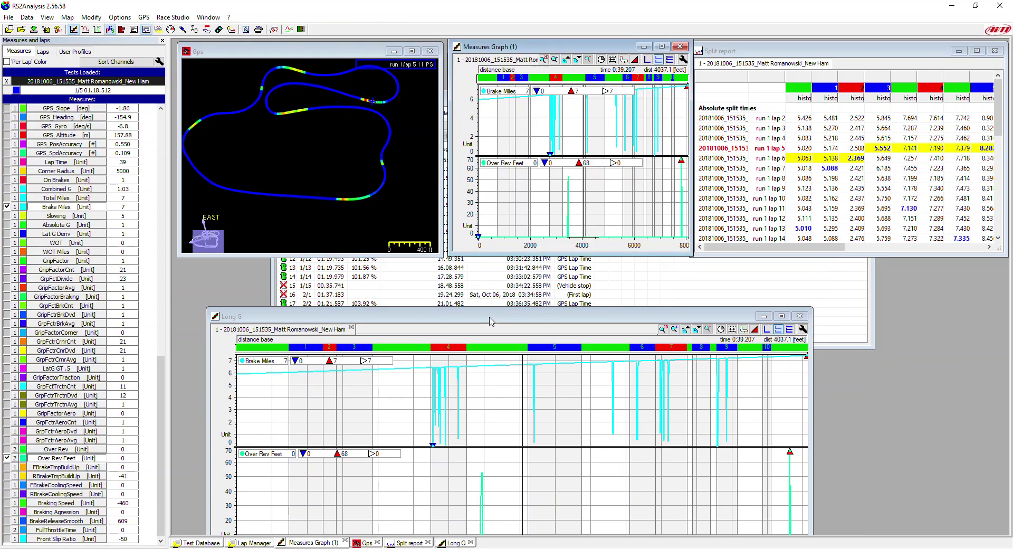
pyautogui.moveTo(491, 320); pyautogui.dragTo(543, 218)
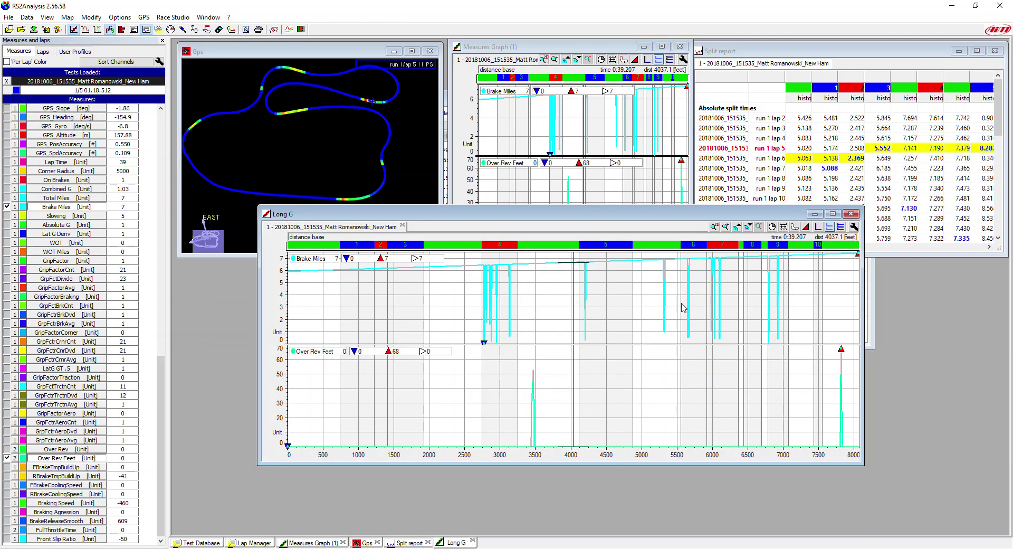
# - Replace Over Rev Feet and Brake Miles with the GPS_LonAcc channel in the Long G graph and show its vertical scale
pyautogui.click(318, 402)
pyautogui.click(416, 393)
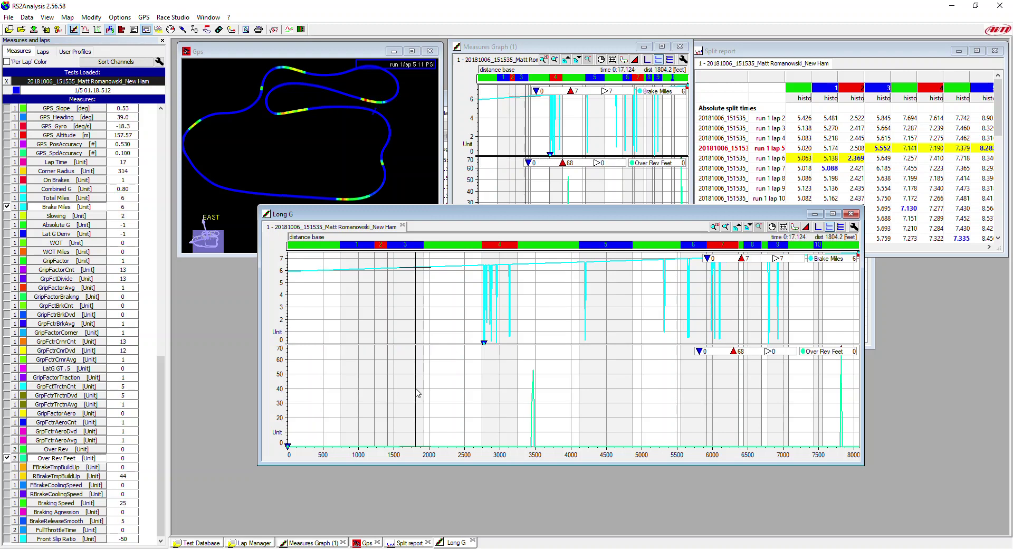
pyautogui.click(47, 460)
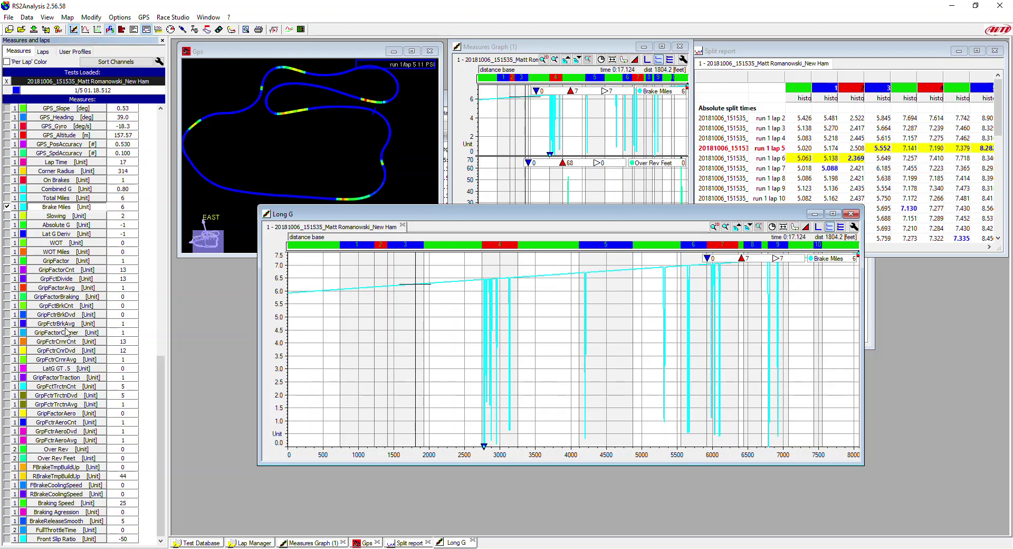
pyautogui.click(67, 208)
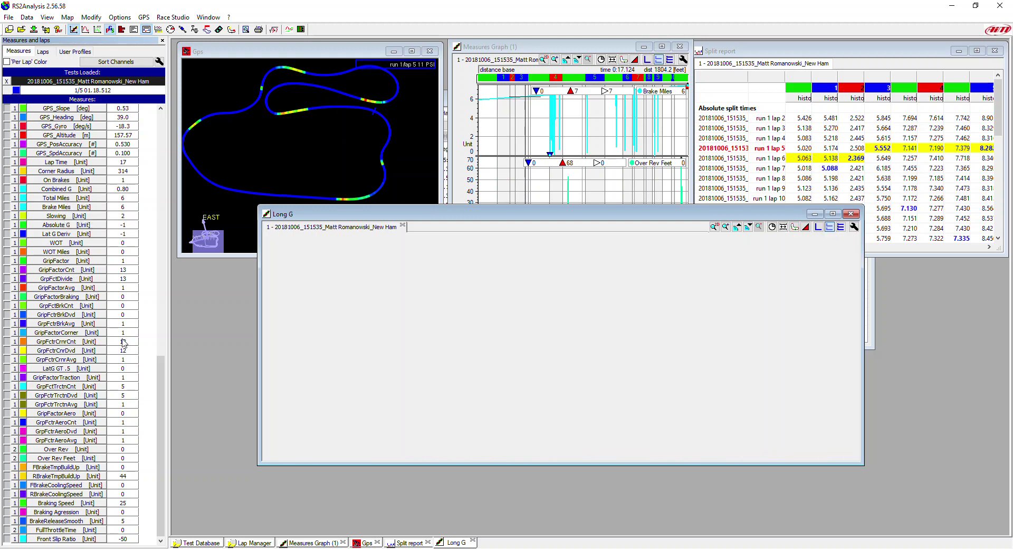
pyautogui.moveTo(161, 372); pyautogui.dragTo(165, 340)
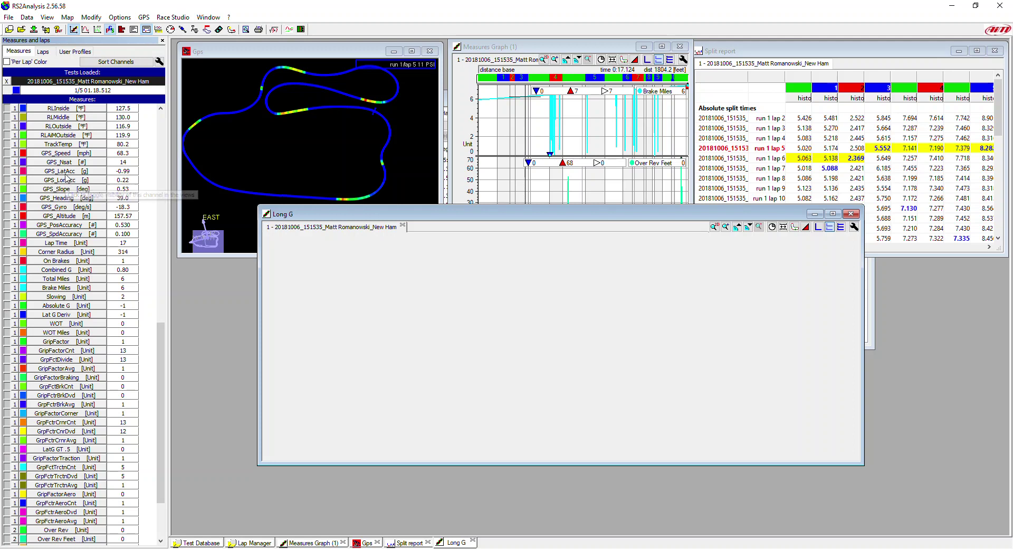
pyautogui.click(67, 180)
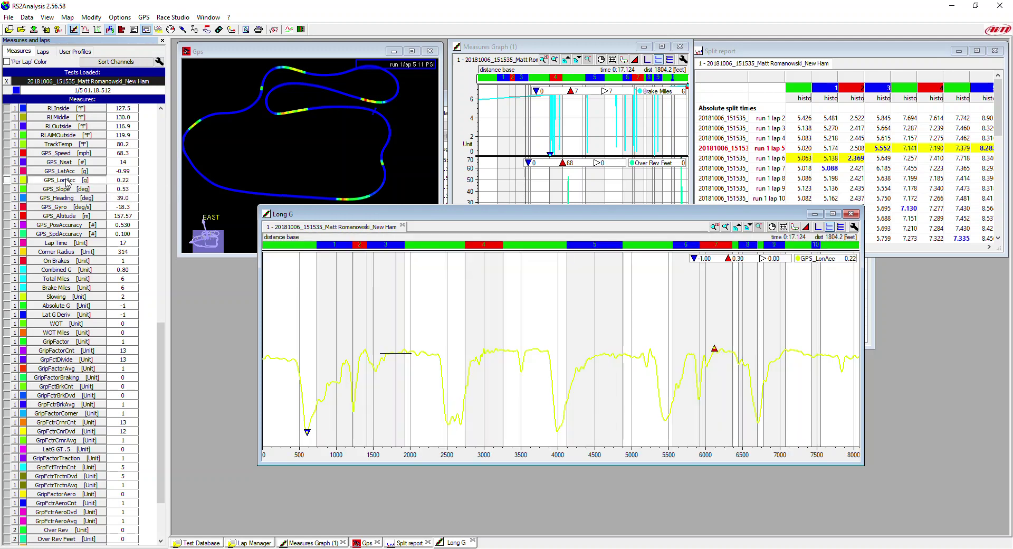
pyautogui.click(7, 180)
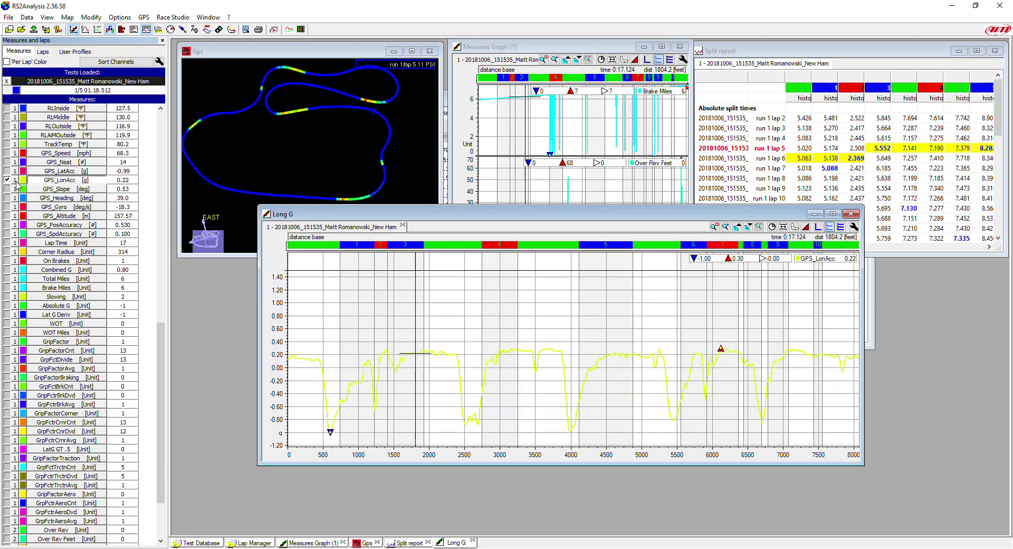
# - Change the GPS_LonAcc trace color to dark green and fit its vertical scale to the data
pyautogui.click(22, 180)
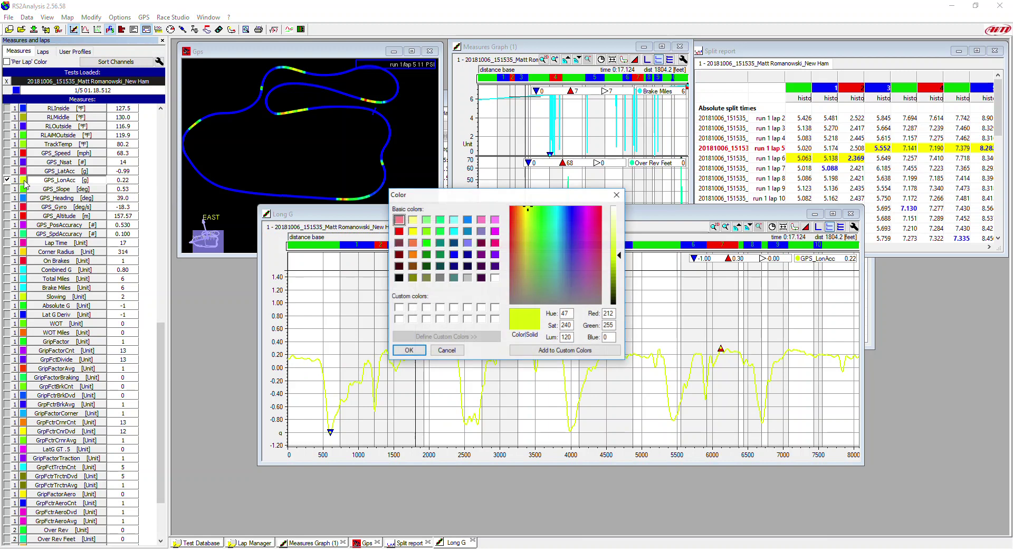
pyautogui.click(441, 255)
pyautogui.click(414, 351)
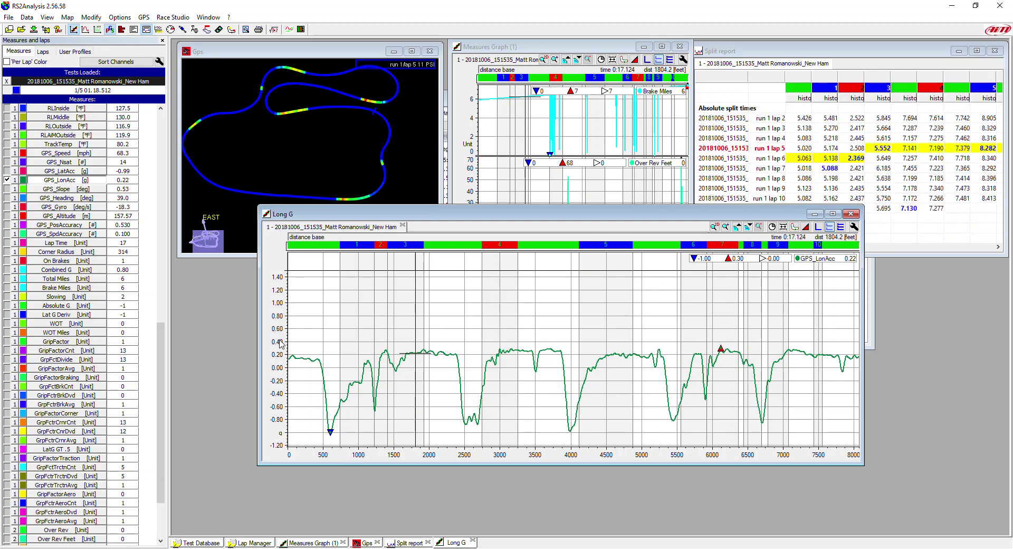
pyautogui.doubleClick(275, 347)
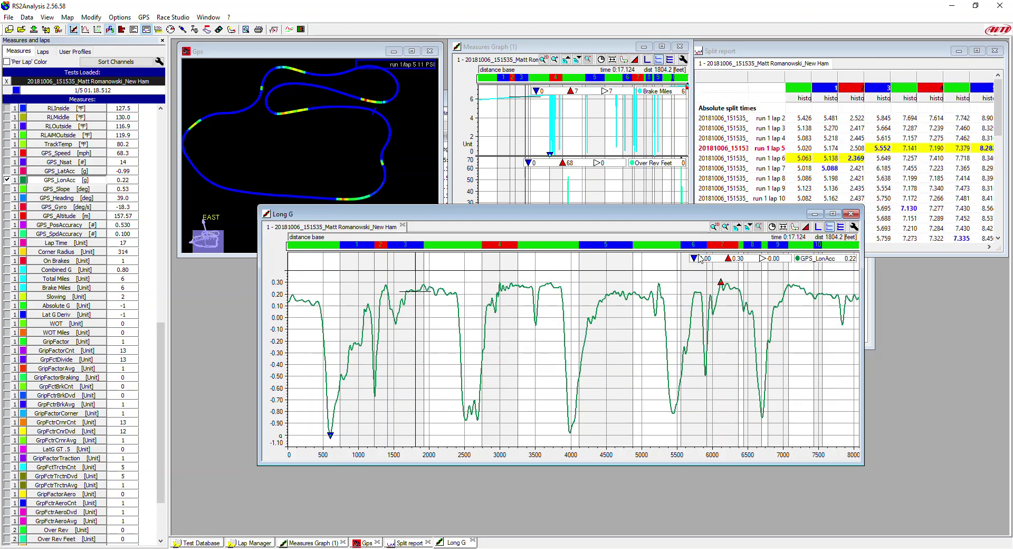
# - Resize the Long G window to span beneath Measures Graph (1) and the split report, and bring up the reference profile image
pyautogui.moveTo(260, 464); pyautogui.dragTo(432, 461)
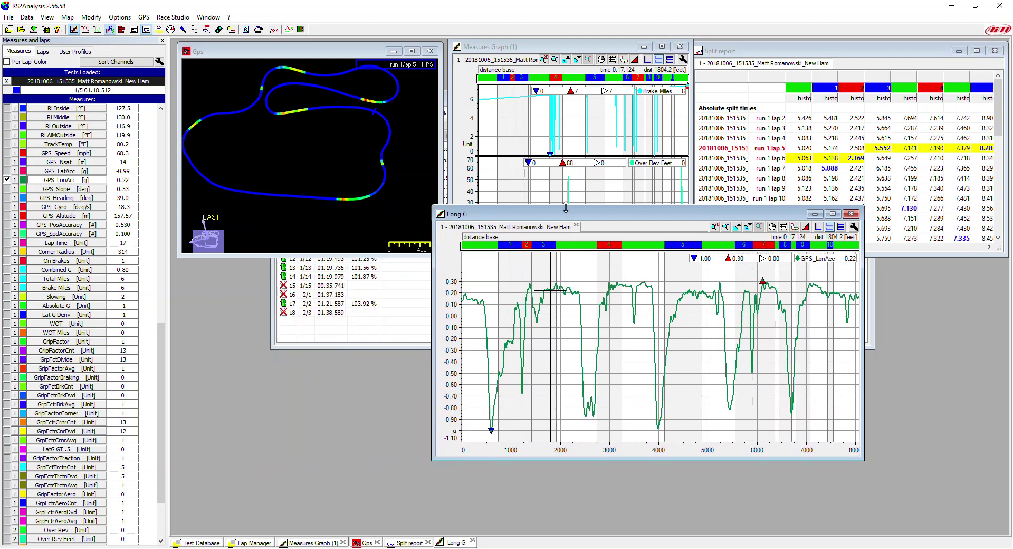
pyautogui.moveTo(568, 217); pyautogui.dragTo(707, 269)
pyautogui.moveTo(573, 513); pyautogui.dragTo(449, 508)
pyautogui.hotkey('alt', 'Tab')
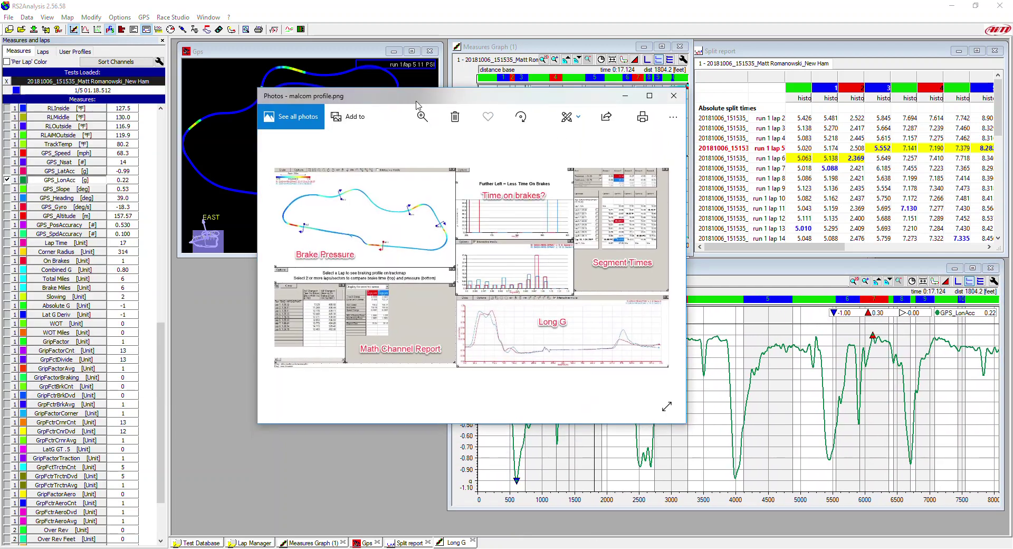
# - Consult the reference profile image and open a new channels report
pyautogui.hotkey('alt', 'Tab')
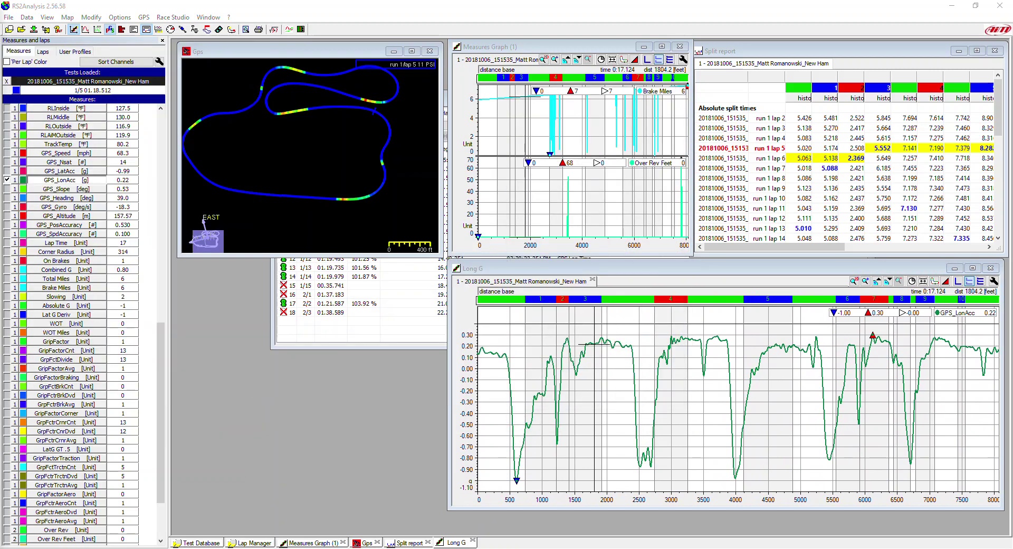
pyautogui.hotkey('alt', 'Tab')
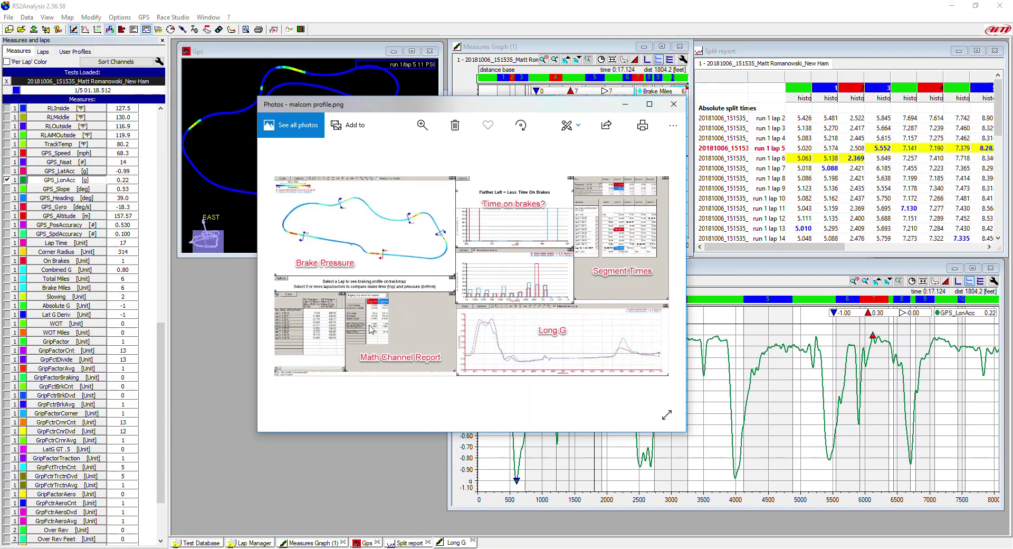
pyautogui.moveTo(401, 108); pyautogui.dragTo(0, 108)
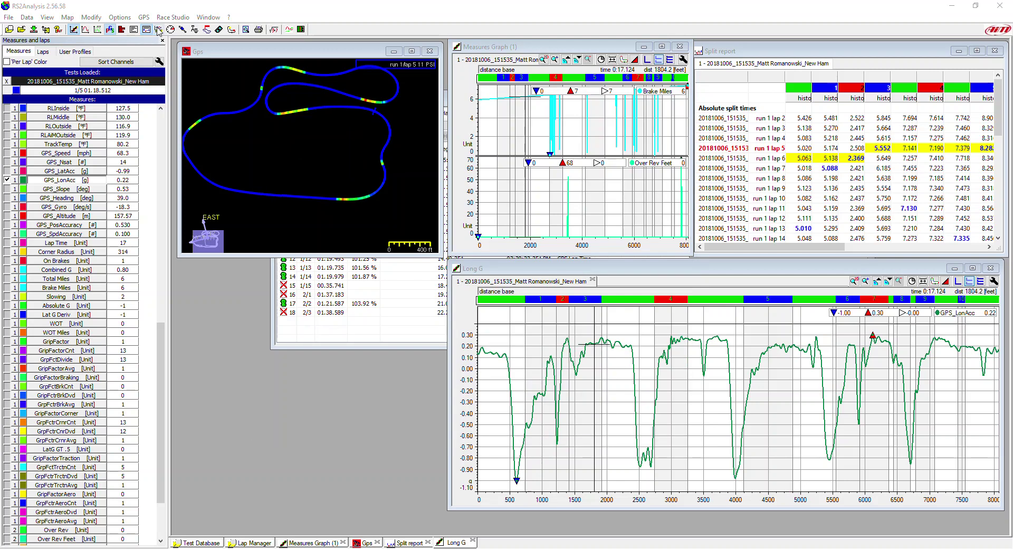
pyautogui.click(161, 38)
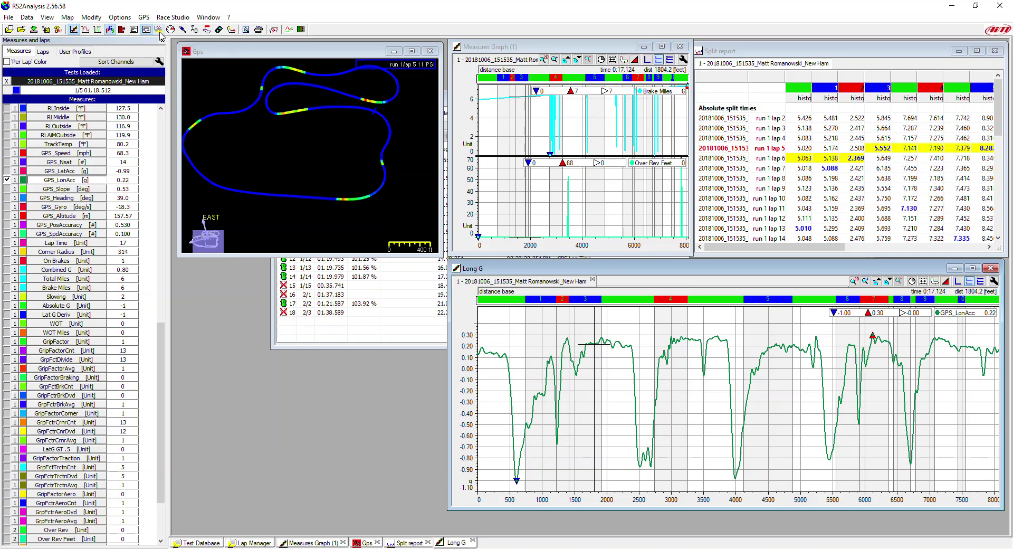
pyautogui.click(47, 16)
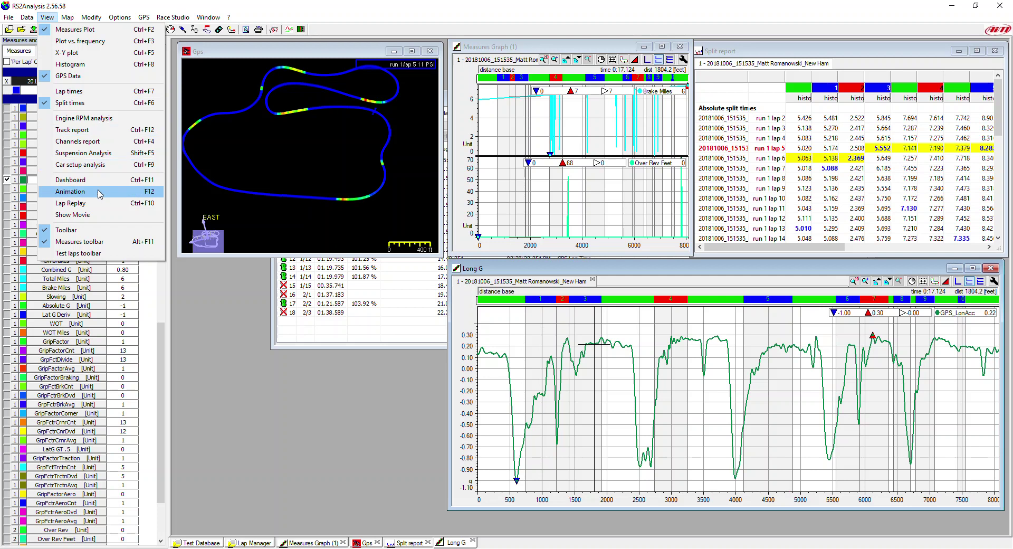
pyautogui.click(102, 142)
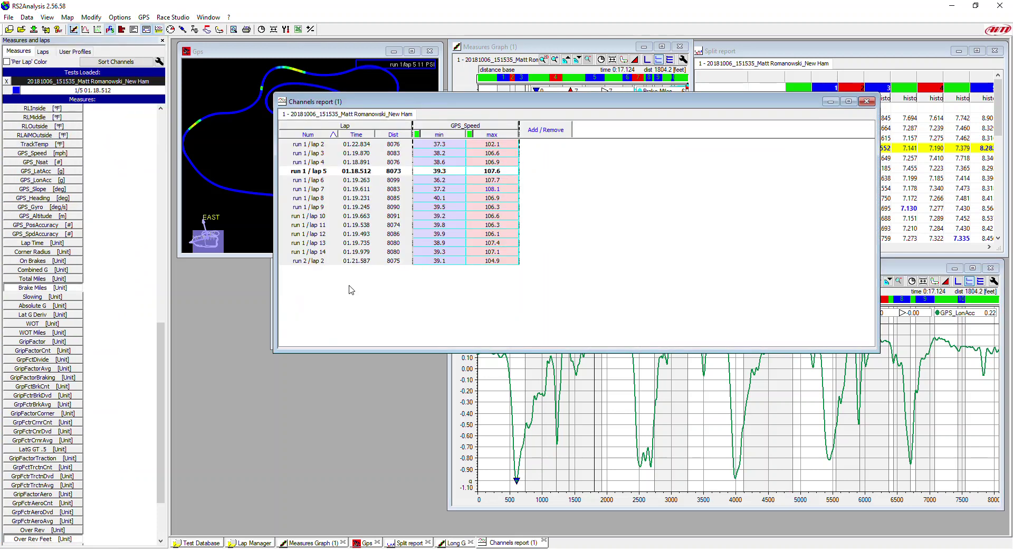
# - Move and resize the Channels report window to fill the space beneath the Gps map, beside the Long G graph
pyautogui.moveTo(273, 350); pyautogui.dragTo(303, 403)
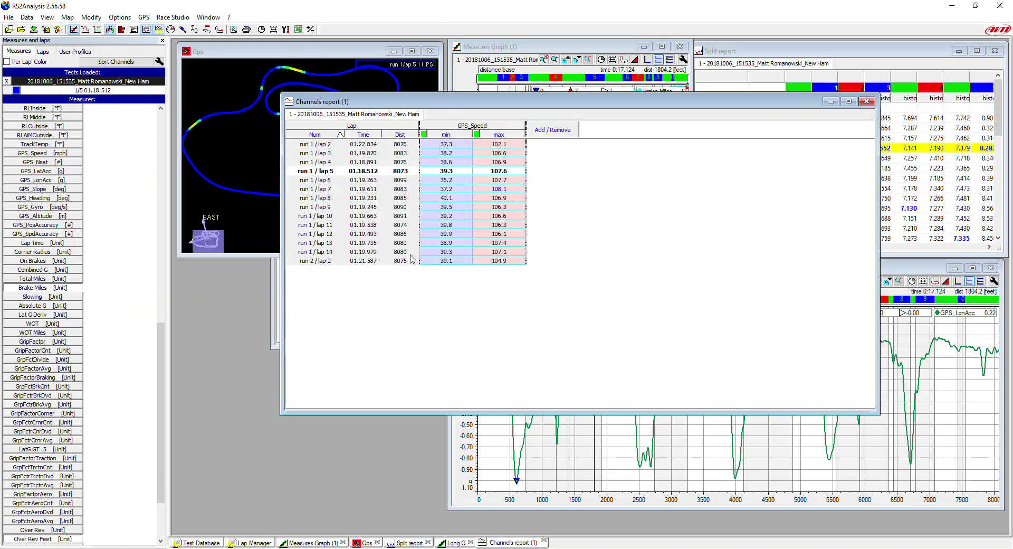
pyautogui.moveTo(455, 106); pyautogui.dragTo(350, 223)
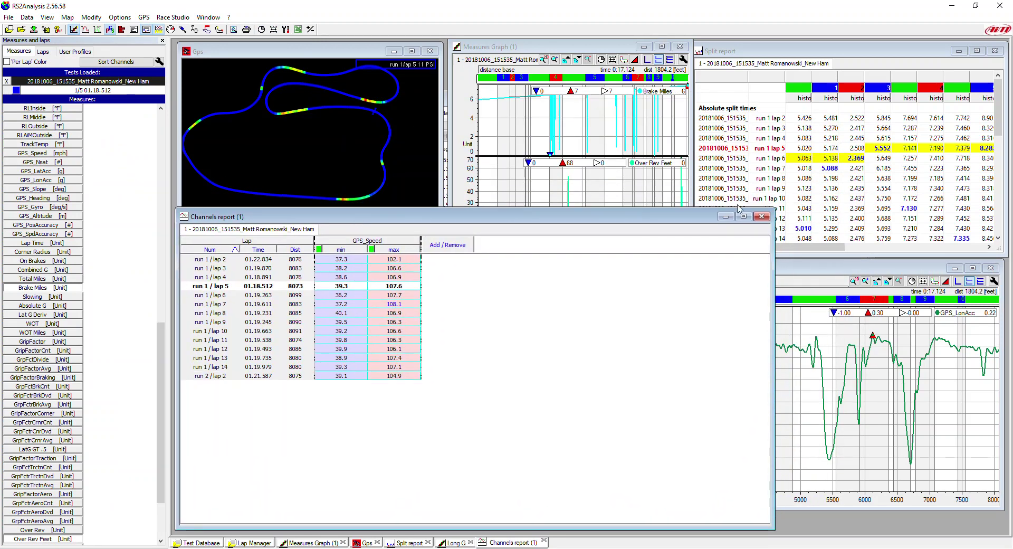
pyautogui.moveTo(770, 211); pyautogui.dragTo(442, 259)
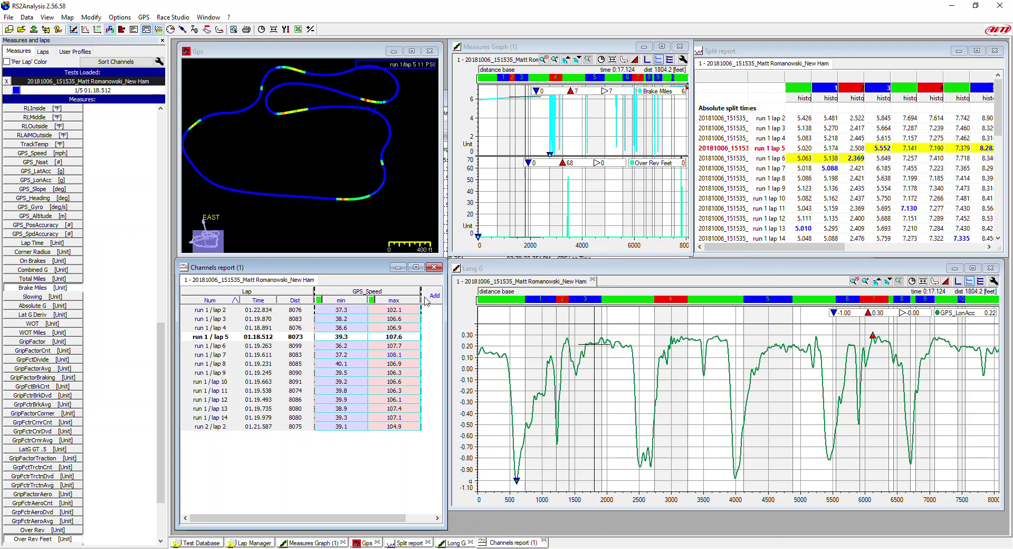
# - Widen the Channels report and change the GPS_Speed report objects to Average and Max
pyautogui.moveTo(446, 304); pyautogui.dragTo(553, 305)
pyautogui.click(458, 300)
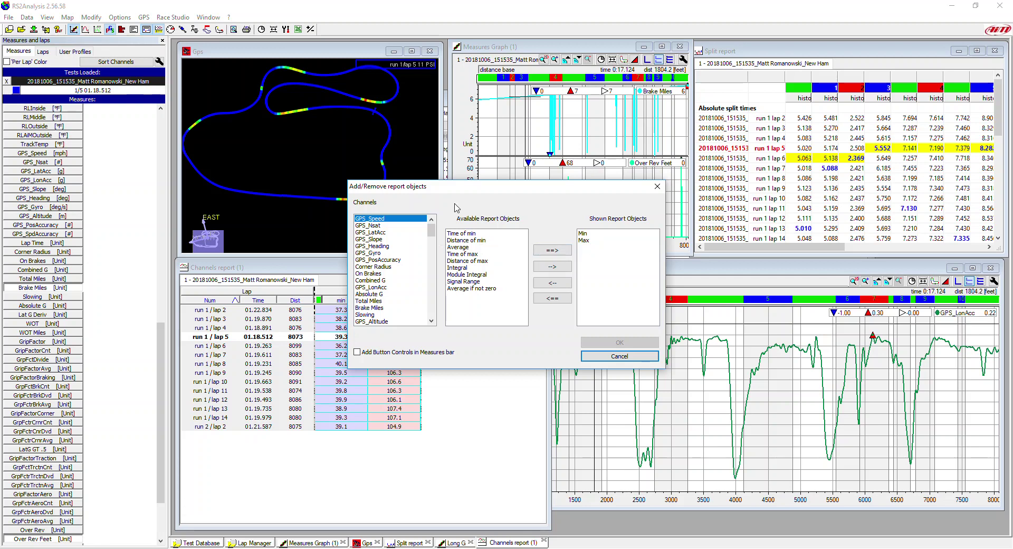
pyautogui.click(554, 286)
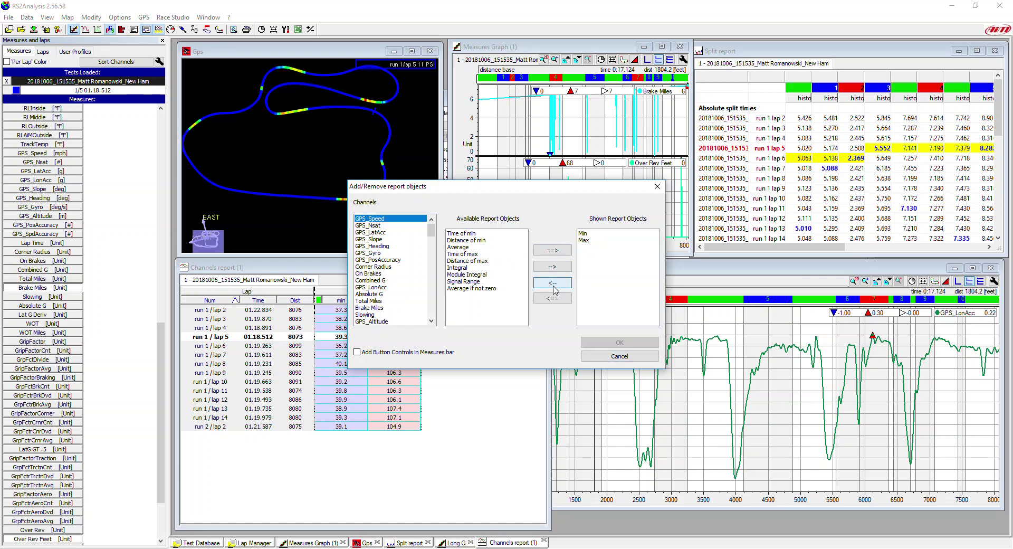
pyautogui.click(585, 234)
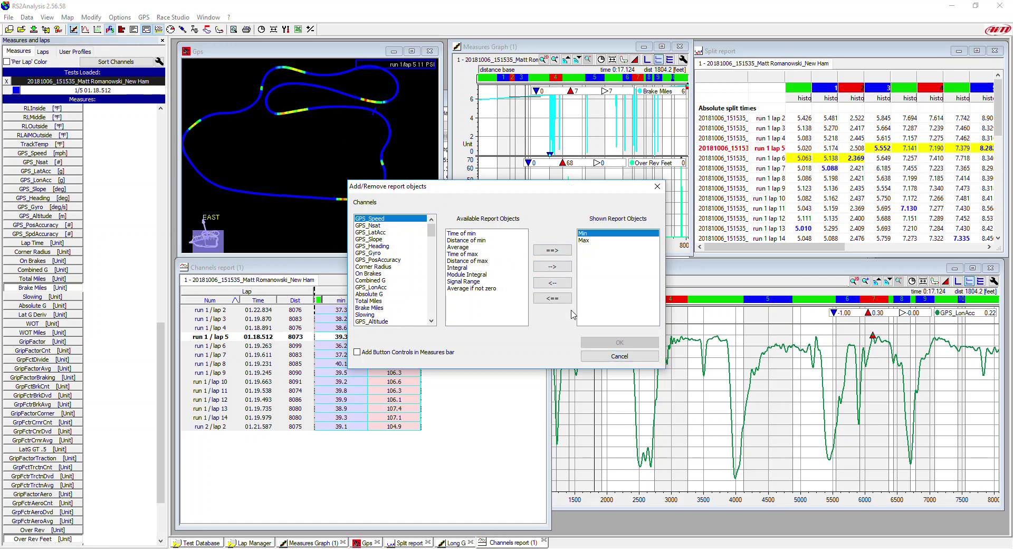
pyautogui.click(558, 299)
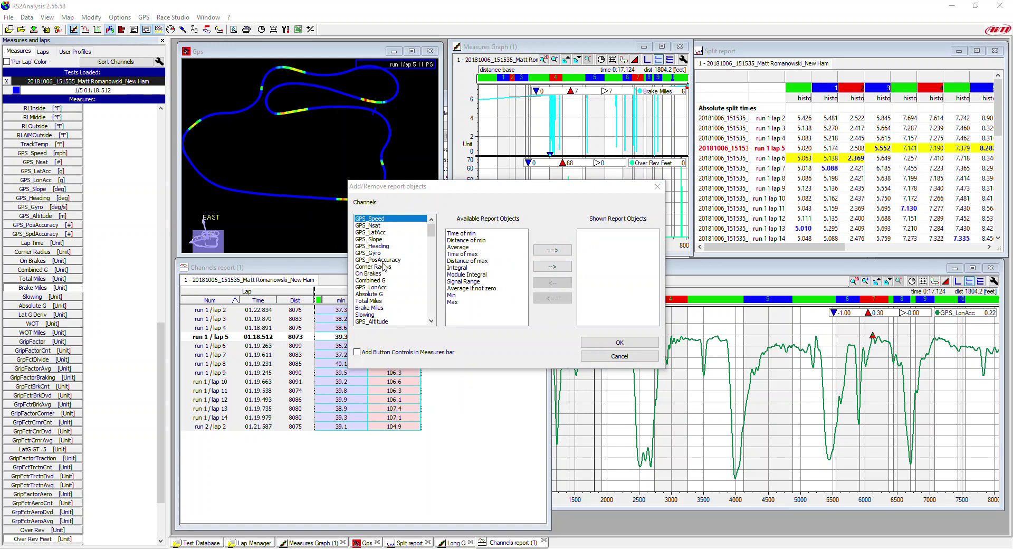
pyautogui.click(399, 220)
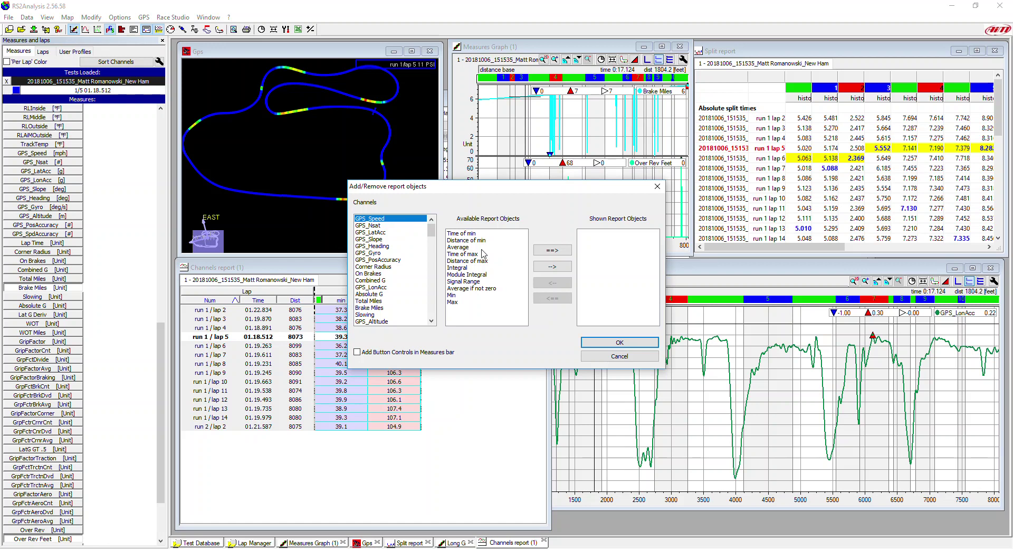
pyautogui.click(464, 247)
pyautogui.click(553, 267)
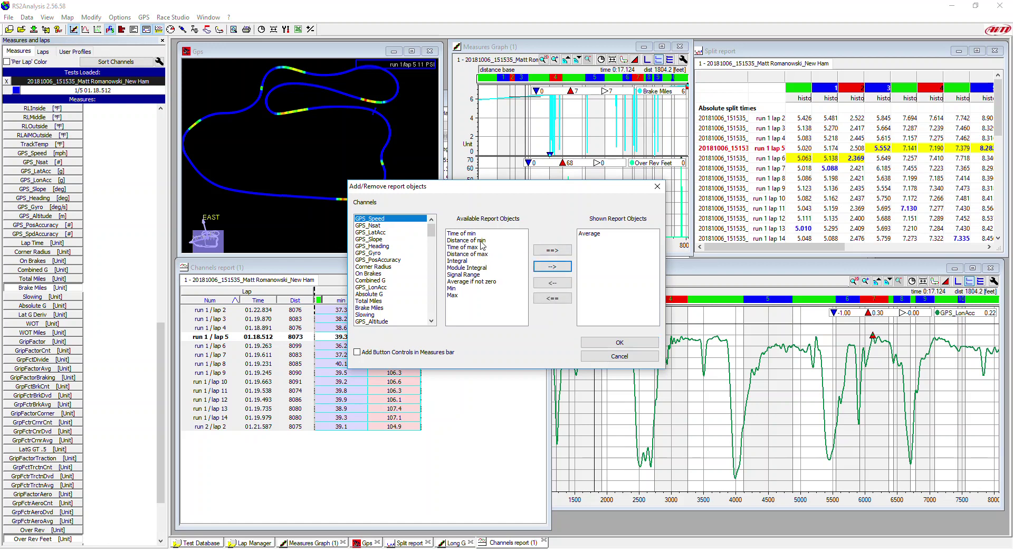
pyautogui.click(460, 296)
pyautogui.click(560, 269)
# - Add the Min and Max of the Brake Miles channel to the report and apply the changes
pyautogui.scroll(-2, 417, 294)
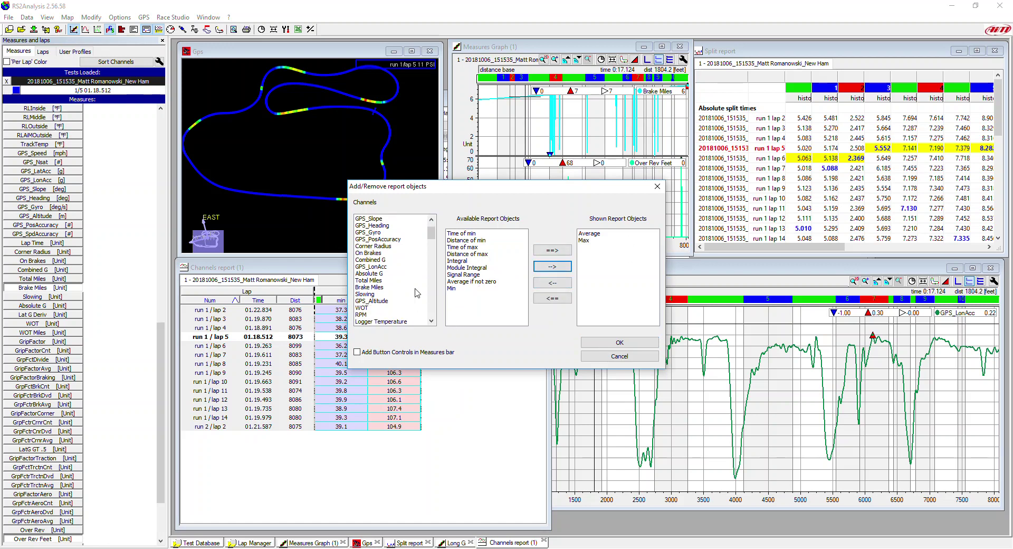
pyautogui.click(374, 267)
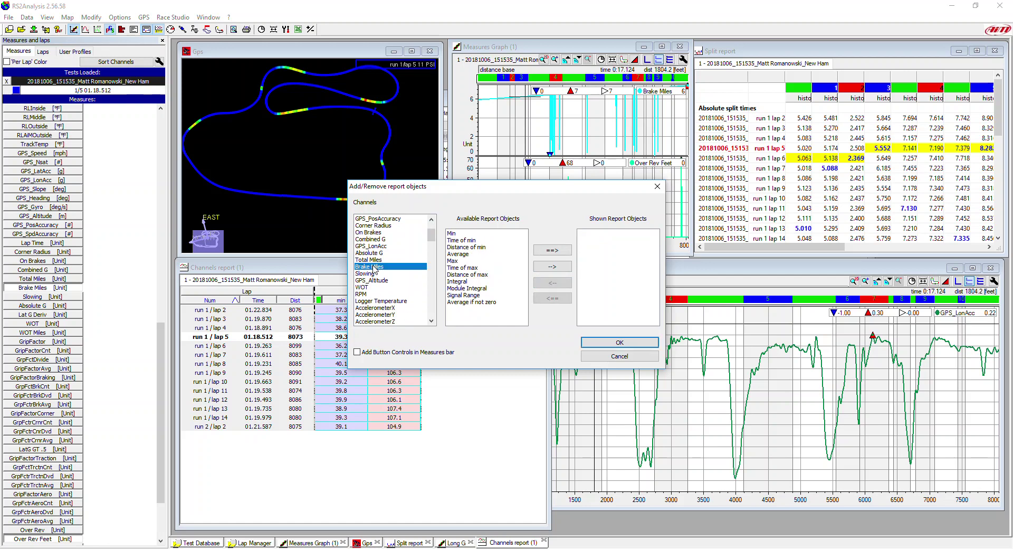
pyautogui.click(455, 233)
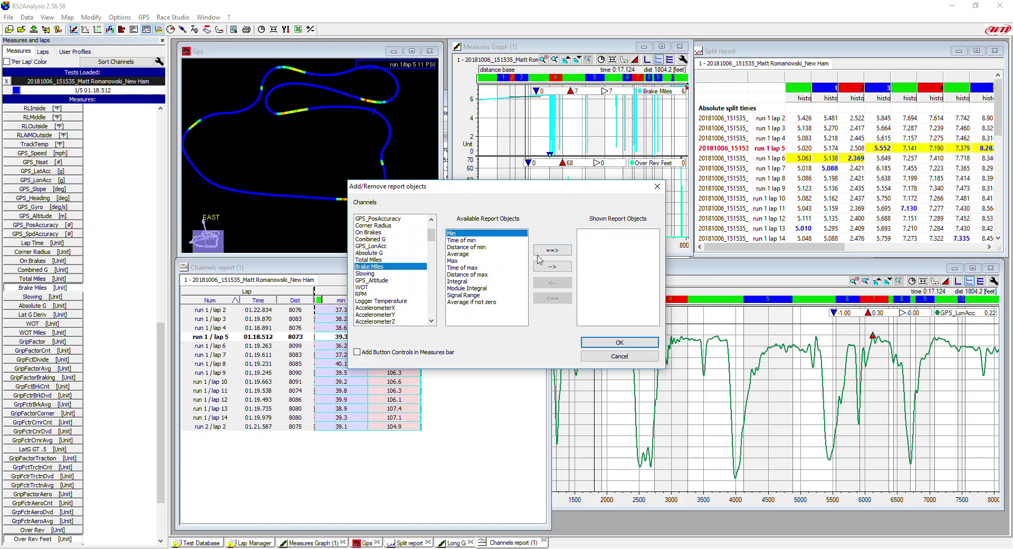
pyautogui.click(549, 266)
pyautogui.click(544, 268)
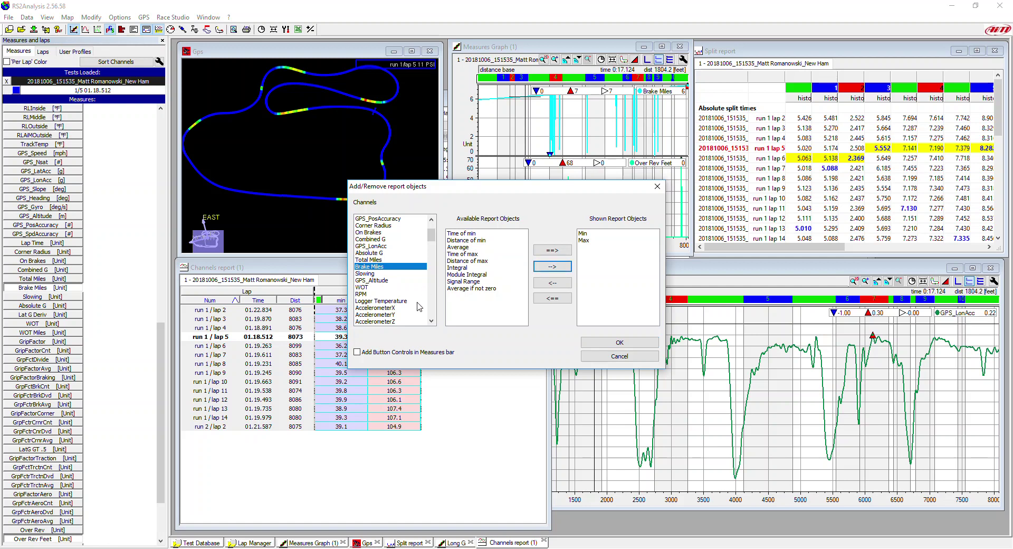
pyautogui.scroll(-1, 414, 296)
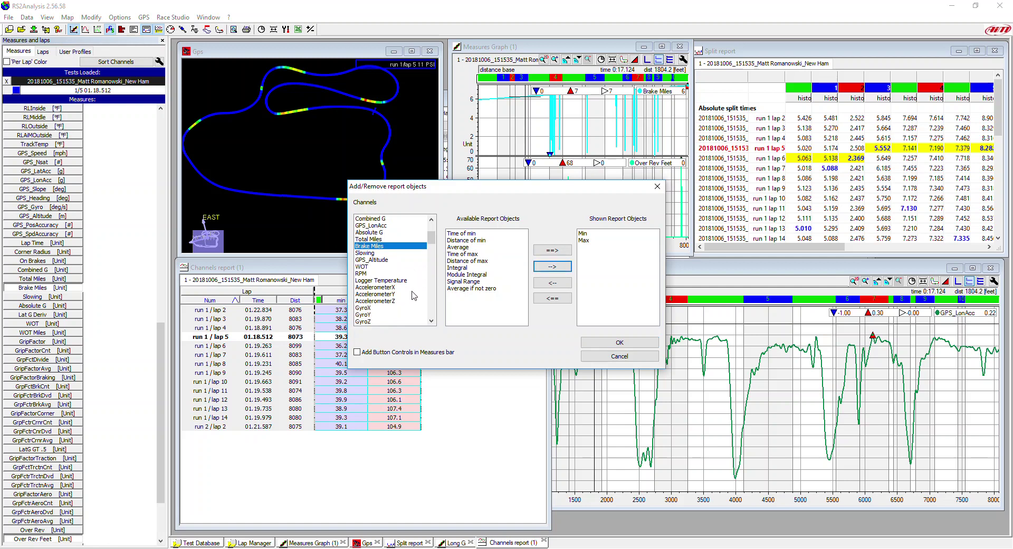
pyautogui.click(603, 342)
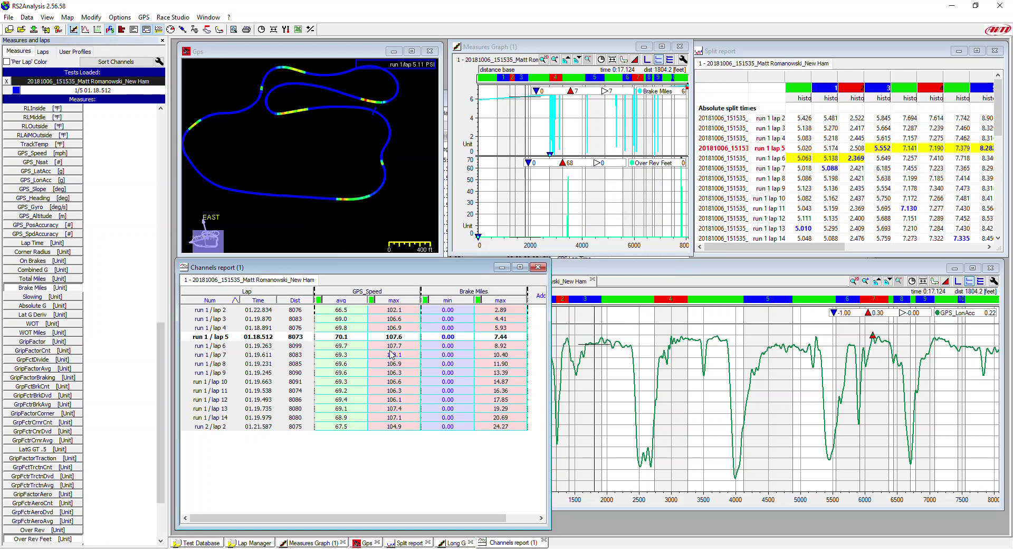
# - Show histogram bars in the GPS_Speed average, GPS_Speed max and Brake Miles max columns
pyautogui.click(333, 300)
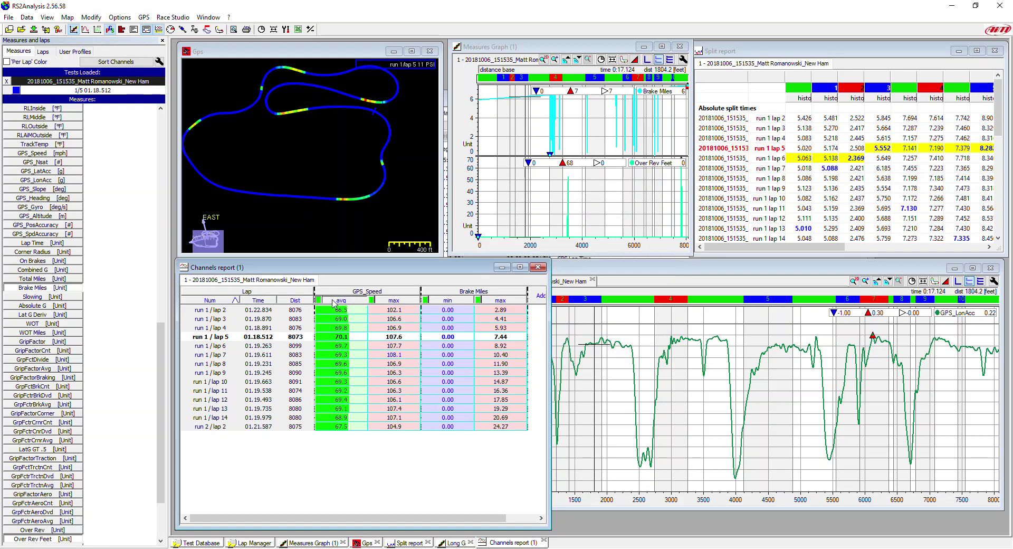
pyautogui.click(395, 301)
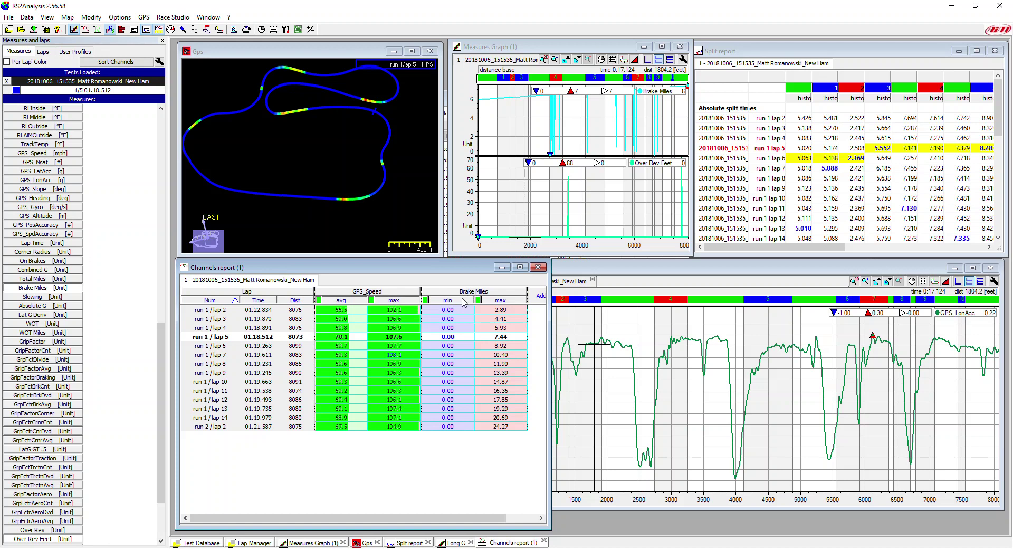
pyautogui.click(500, 300)
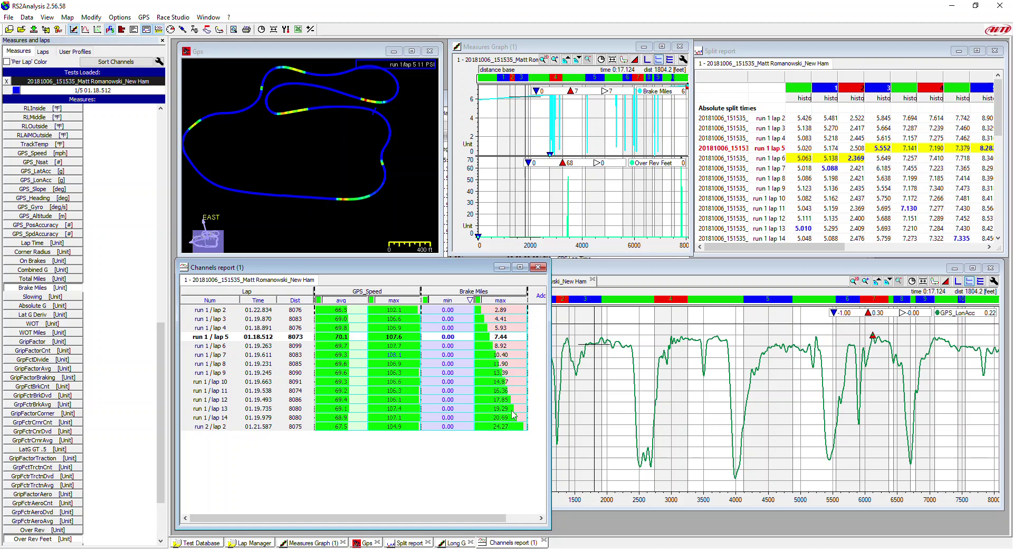
# - Sort the laps by Brake Miles max, GPS_Speed max and GPS_Speed average, and return to lap-number order
pyautogui.click(502, 301)
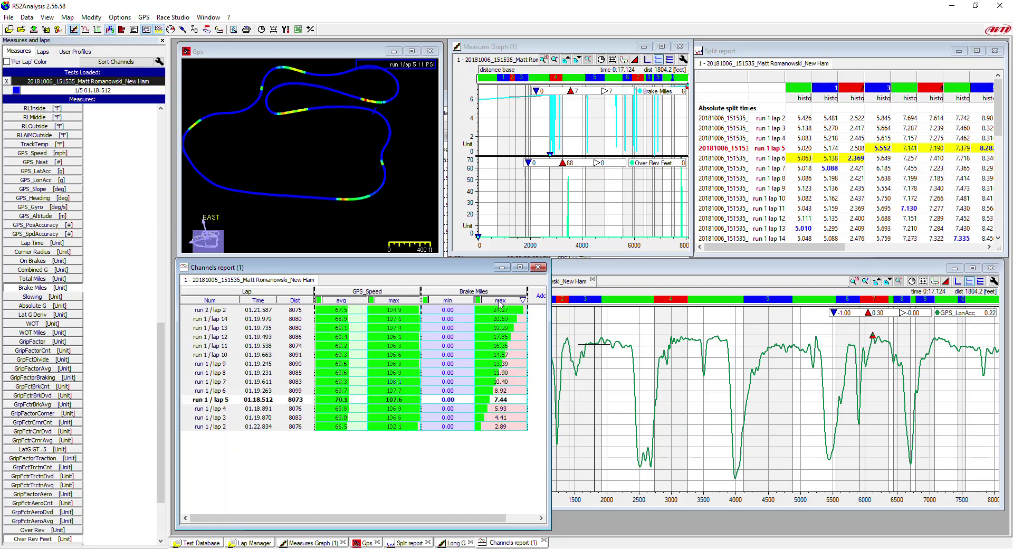
pyautogui.click(404, 301)
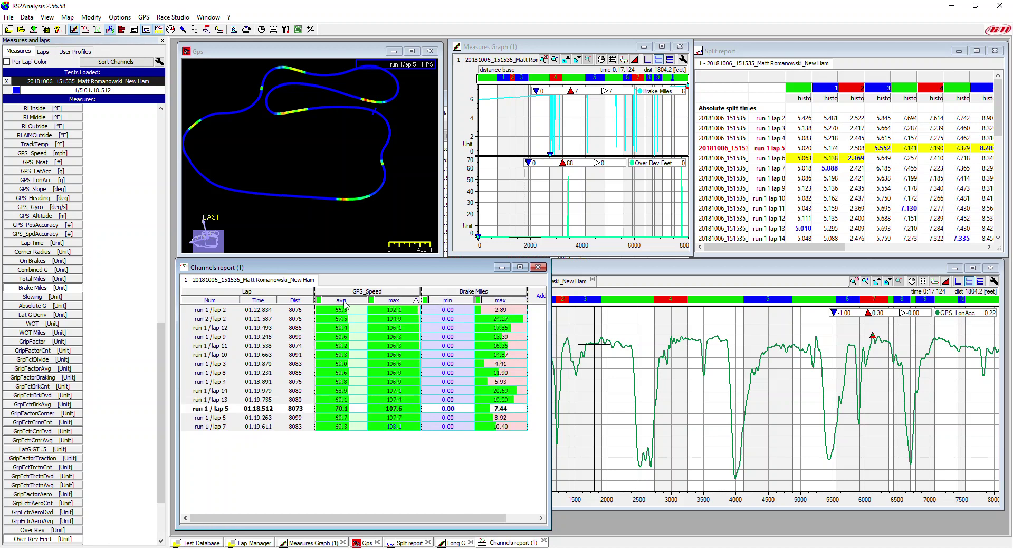
pyautogui.click(344, 301)
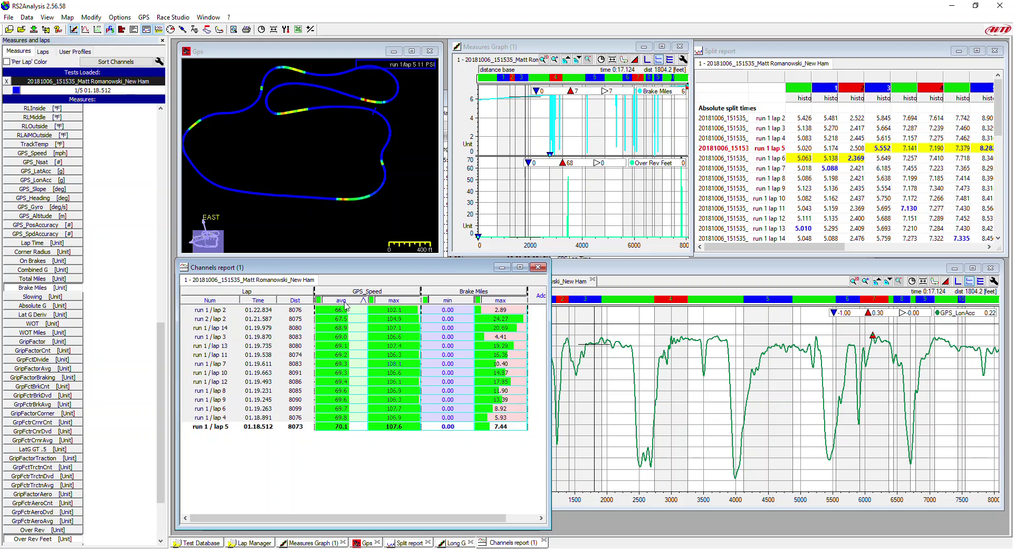
pyautogui.click(363, 302)
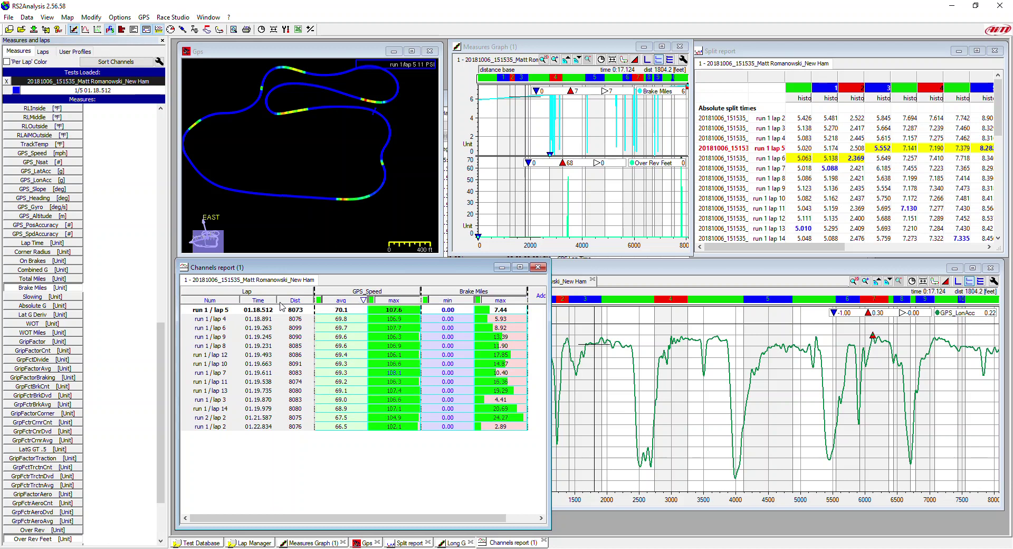
pyautogui.click(357, 303)
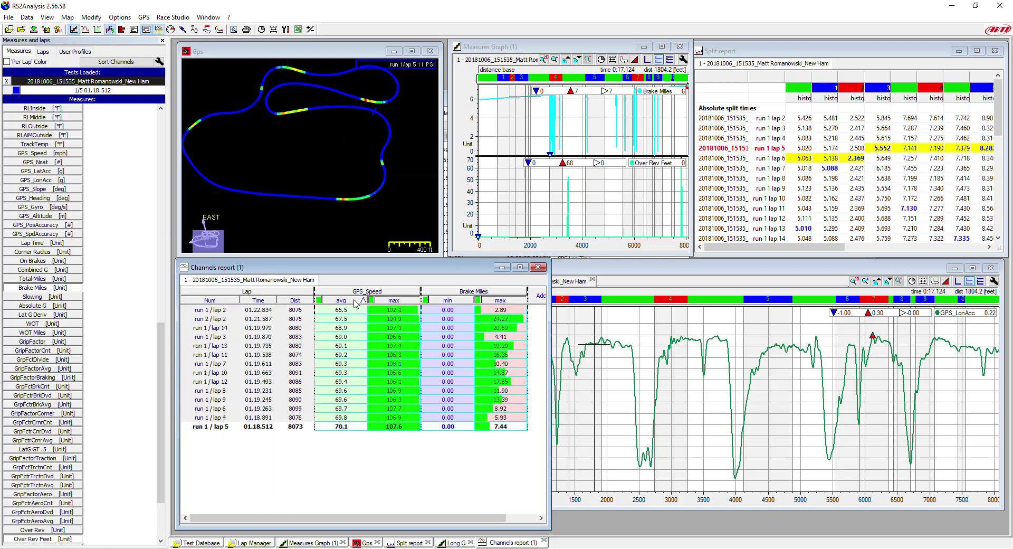
pyautogui.click(353, 300)
pyautogui.click(354, 301)
pyautogui.click(215, 300)
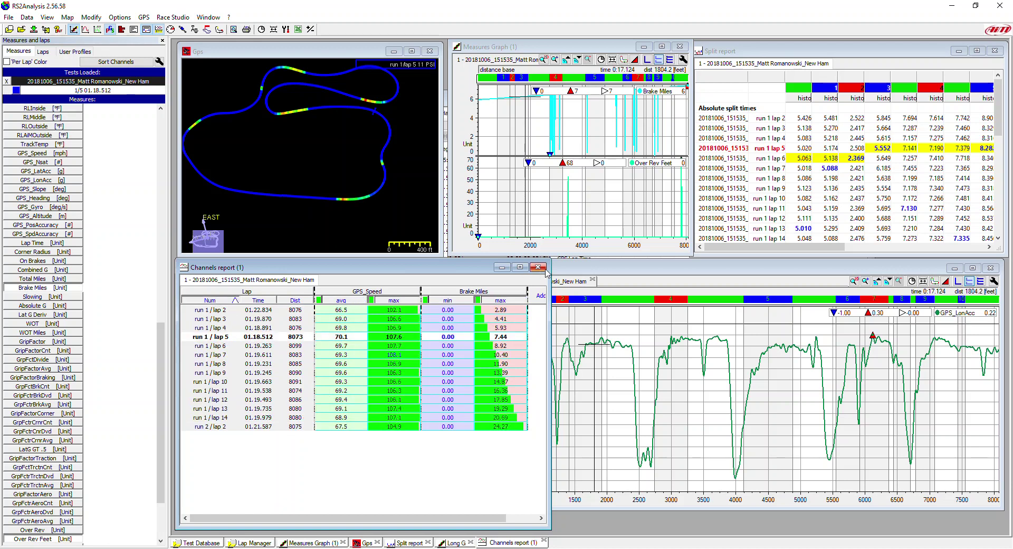
# - Narrow the Channels report to the width of the Gps map and compare the layout with the reference profile image
pyautogui.moveTo(547, 260); pyautogui.dragTo(441, 259)
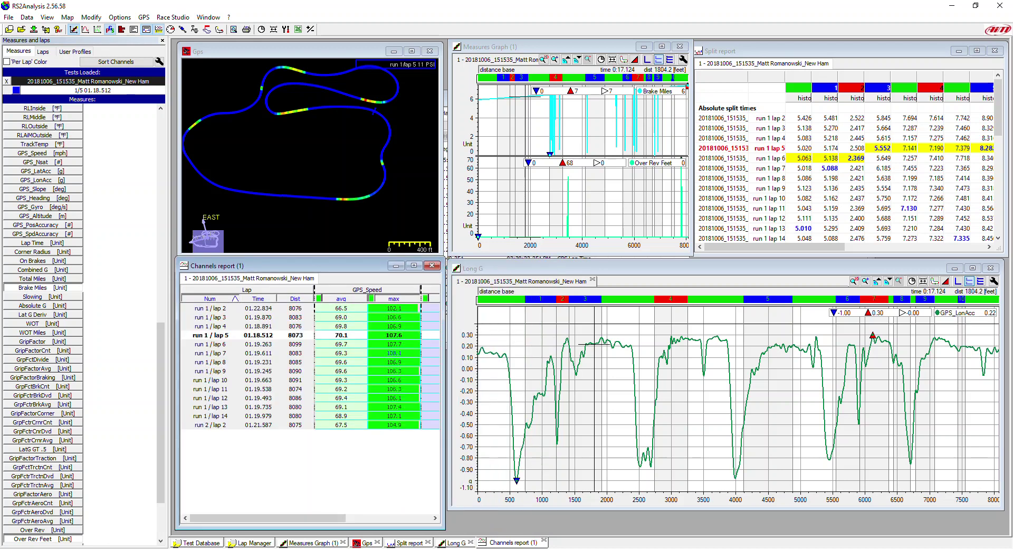
pyautogui.hotkey('alt', 'Tab')
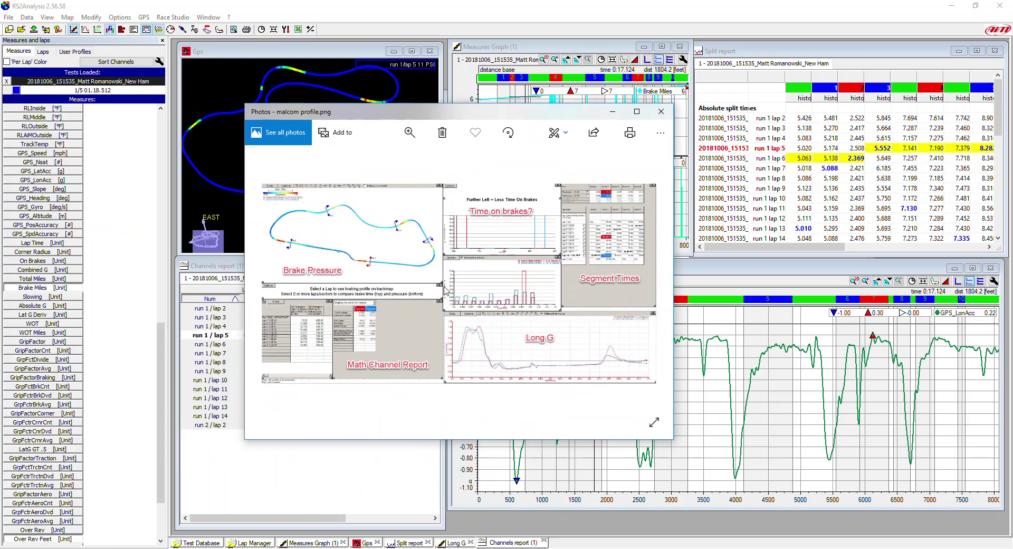
pyautogui.hotkey('alt', 'Tab')
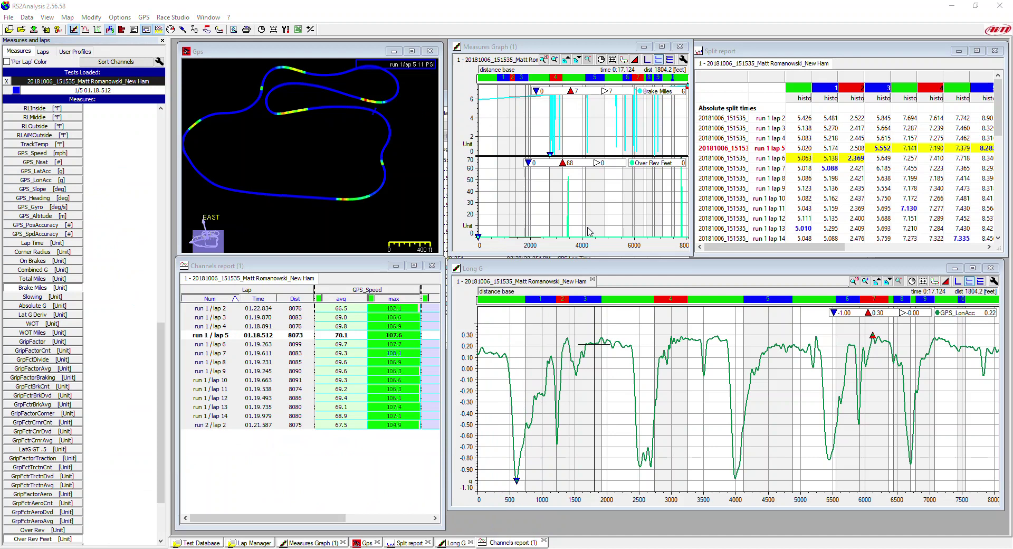
# - Save the current layout as a new user profile named Video Profile, keeping all current settings
pyautogui.click(75, 51)
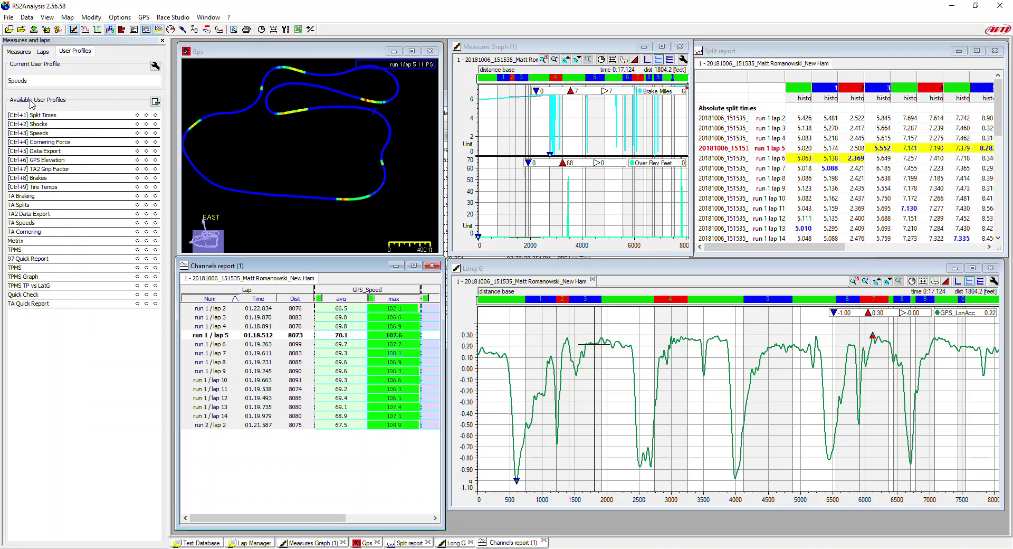
pyautogui.click(155, 102)
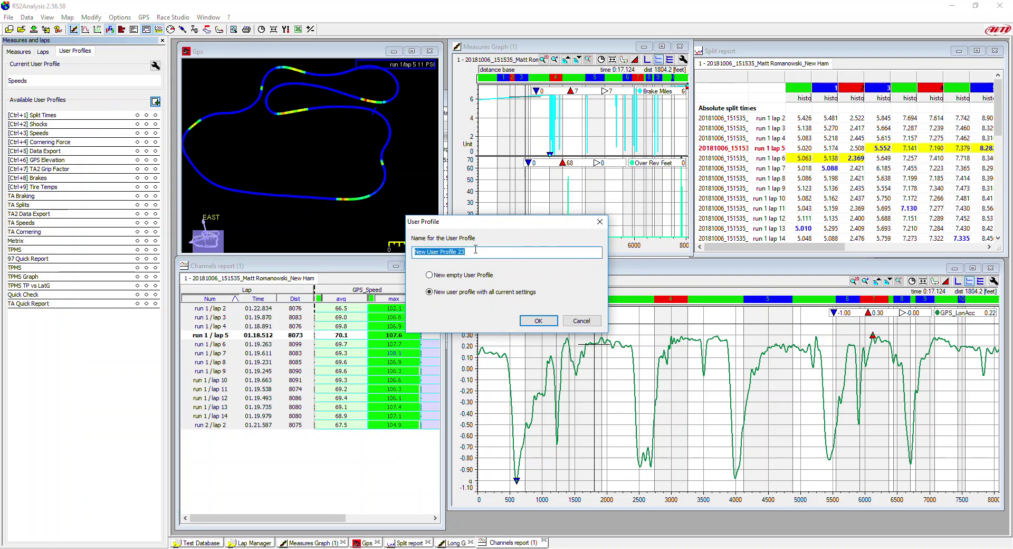
pyautogui.write('VB')
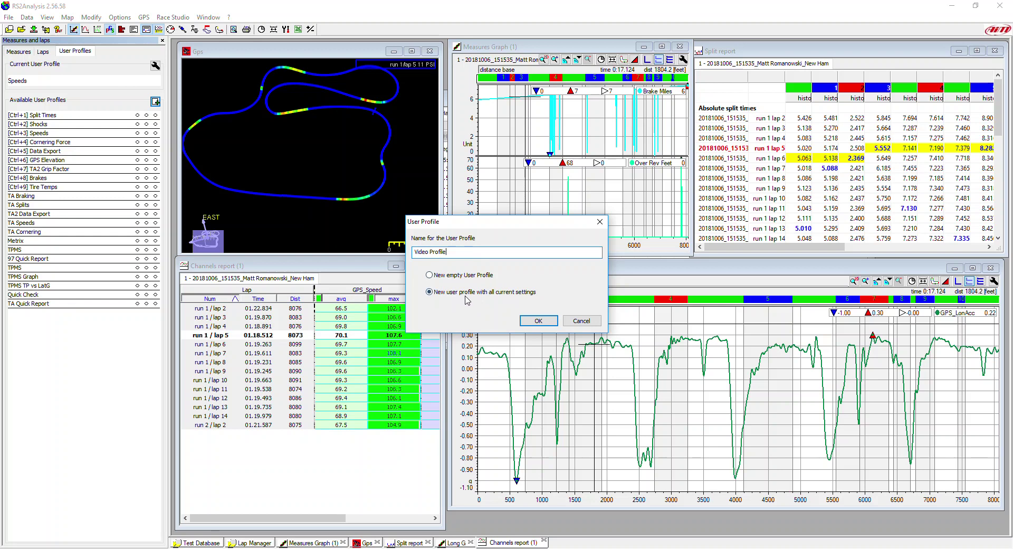
pyautogui.click(539, 321)
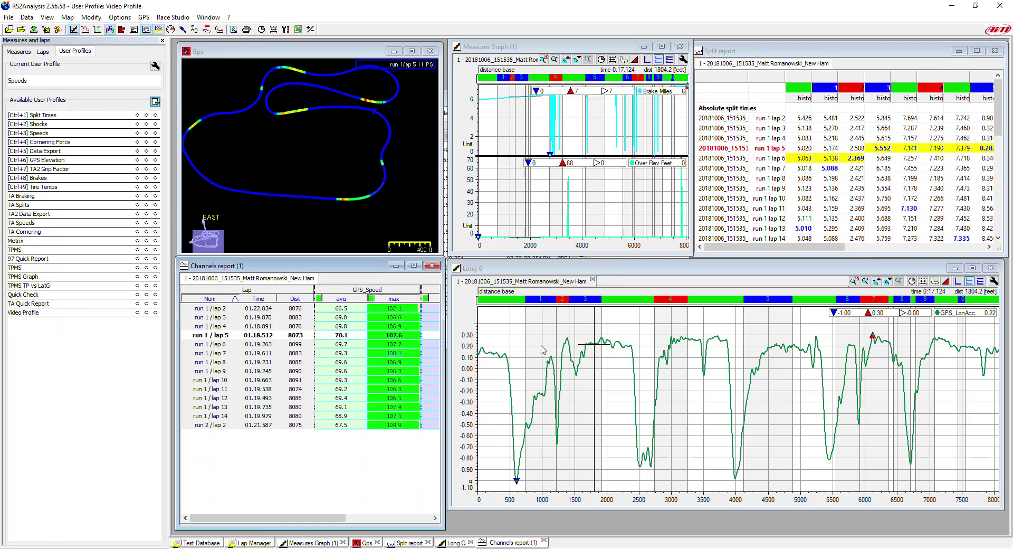
# - Close the Channels report and Split report windows, and move and enlarge the Long G graph
pyautogui.click(432, 266)
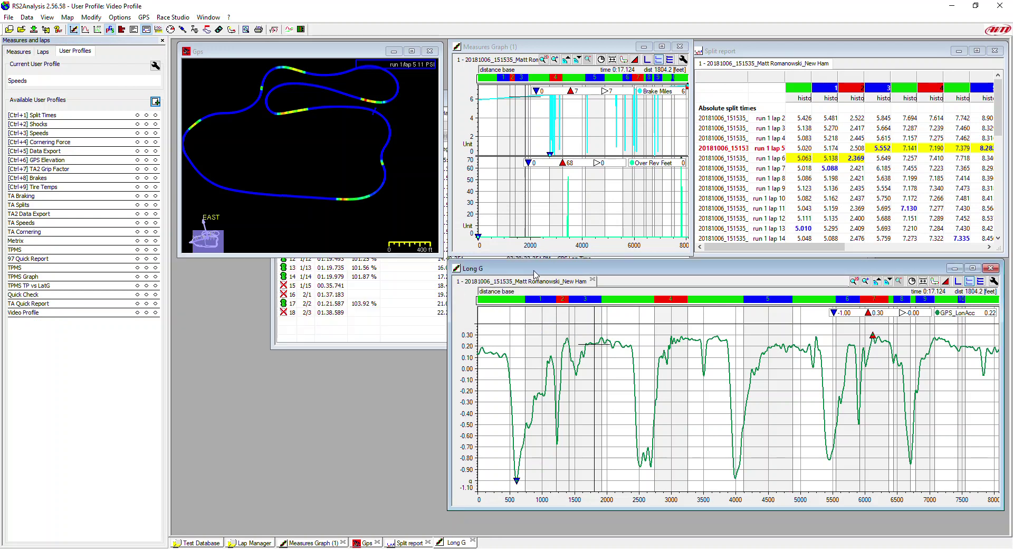
pyautogui.click(905, 50)
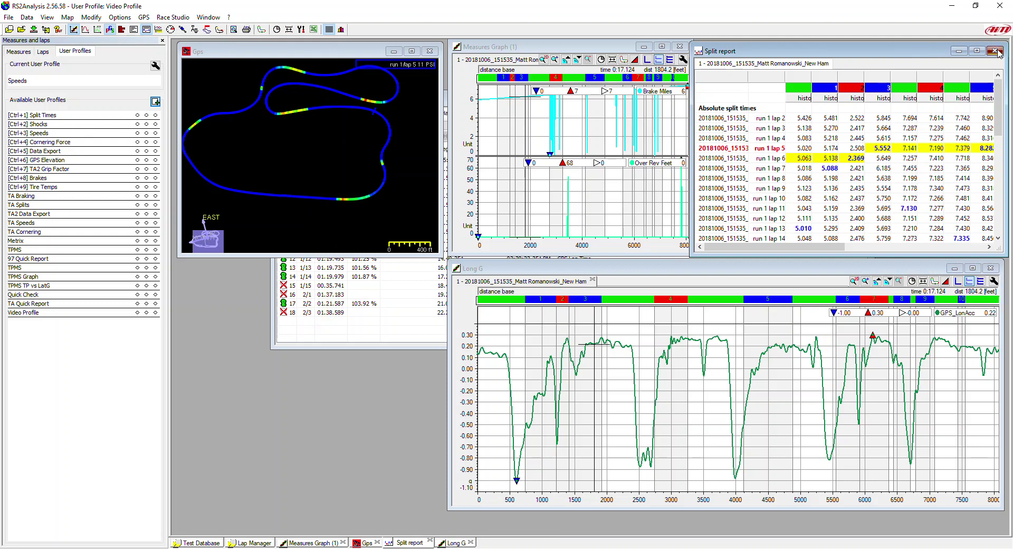
pyautogui.click(995, 50)
pyautogui.moveTo(745, 268); pyautogui.dragTo(493, 76)
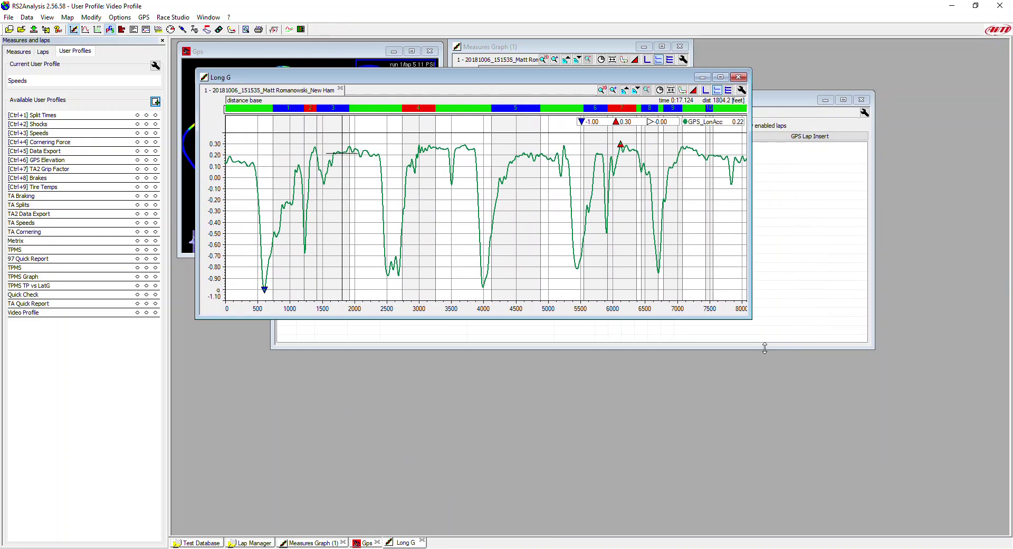
pyautogui.moveTo(753, 317); pyautogui.dragTo(970, 467)
# - Plot GPS_Nsat instead of GPS_LonAcc in the Long G graph with its scale fitted, and close the Gps map
pyautogui.click(18, 52)
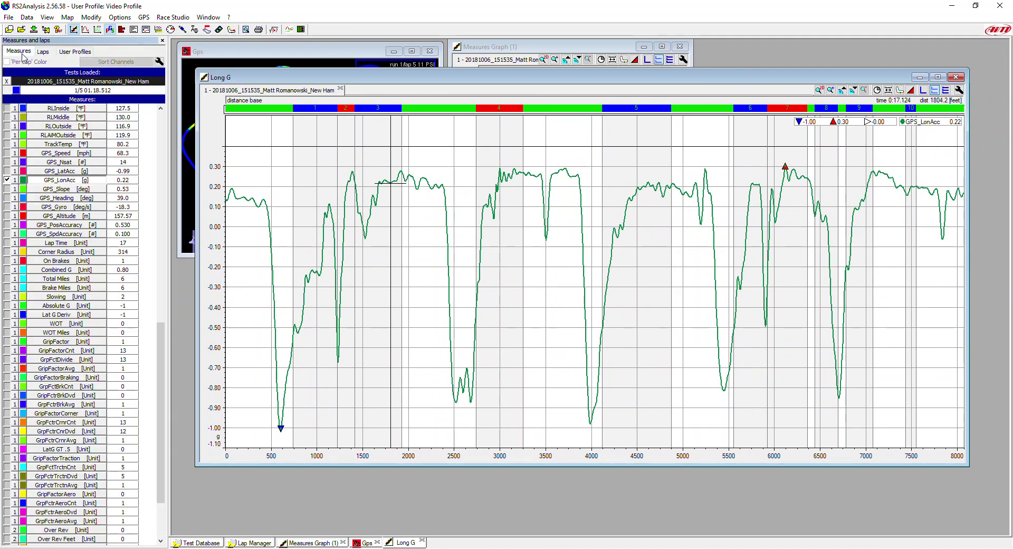
pyautogui.click(58, 182)
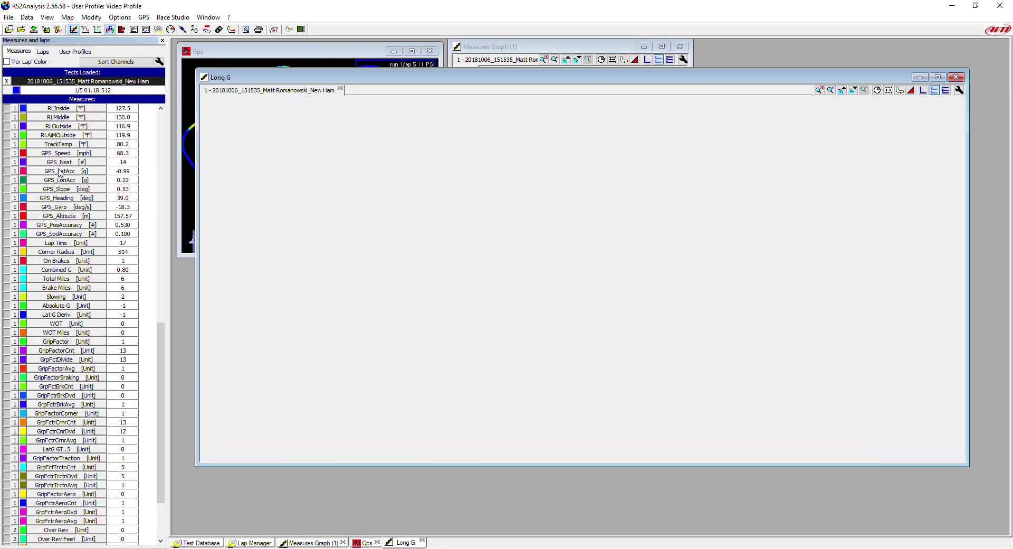
pyautogui.click(59, 163)
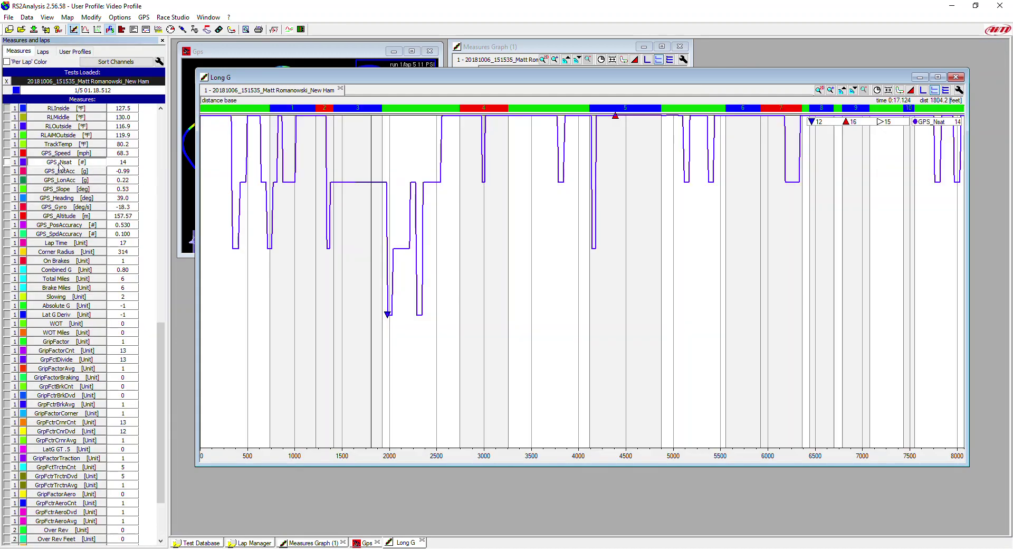
pyautogui.click(7, 162)
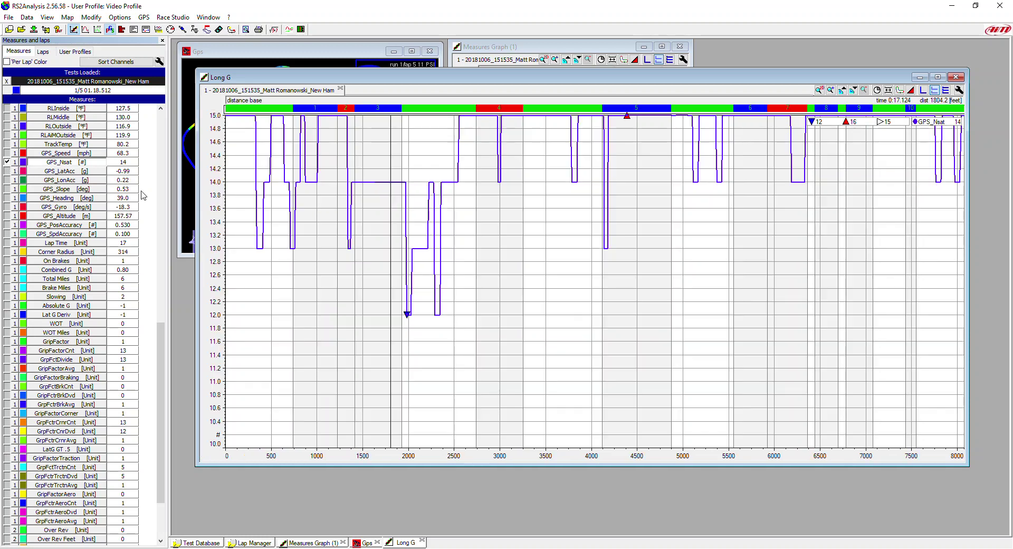
pyautogui.doubleClick(215, 184)
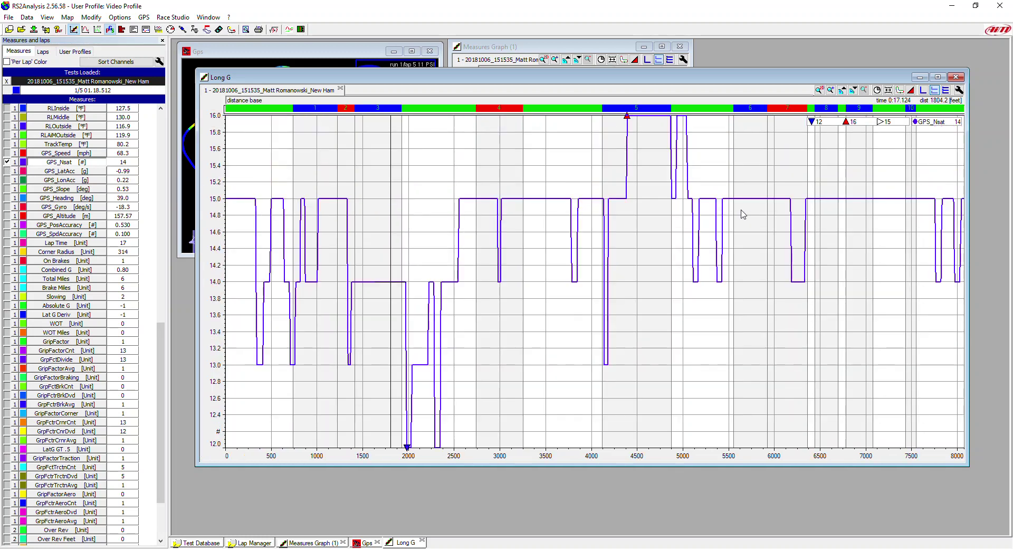
pyautogui.click(430, 51)
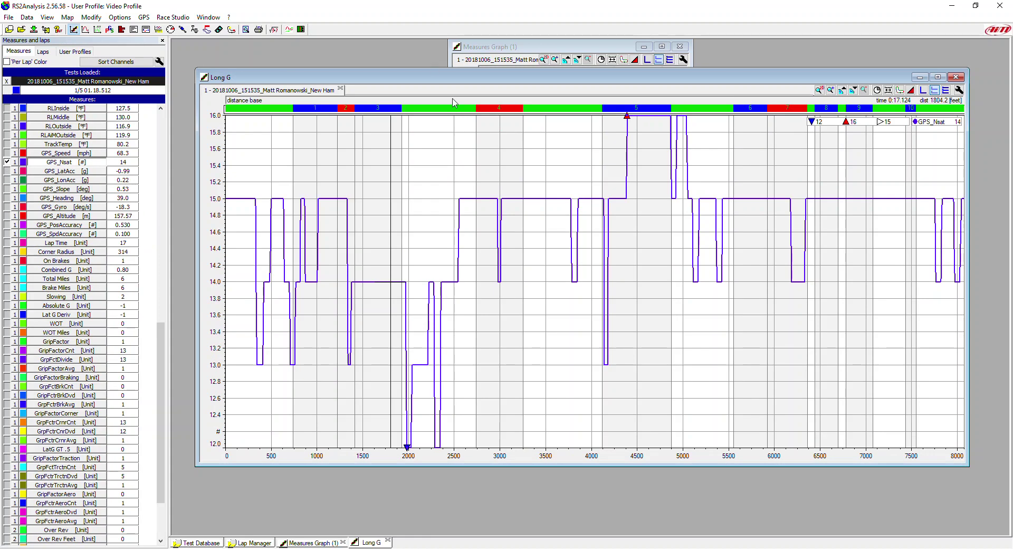
pyautogui.moveTo(536, 91); pyautogui.dragTo(527, 95)
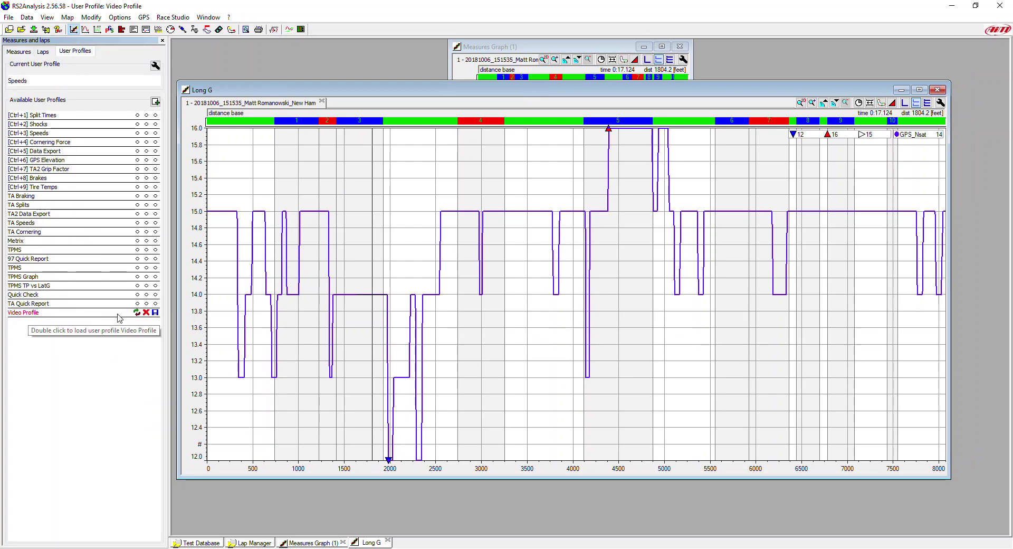
# - Load the Video Profile user profile to restore the saved layout, and look over the test database list
pyautogui.click(137, 313)
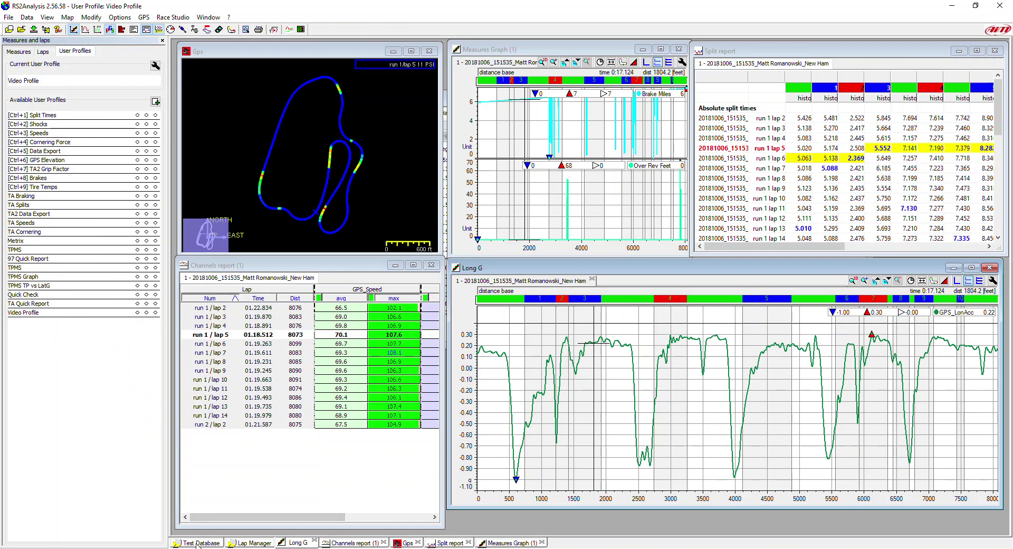
pyautogui.click(218, 542)
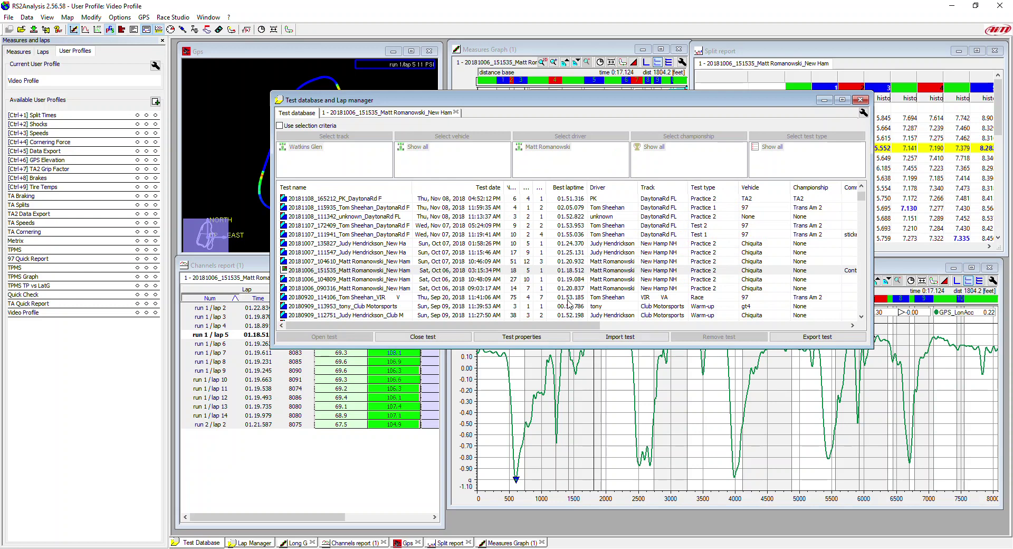
pyautogui.click(821, 100)
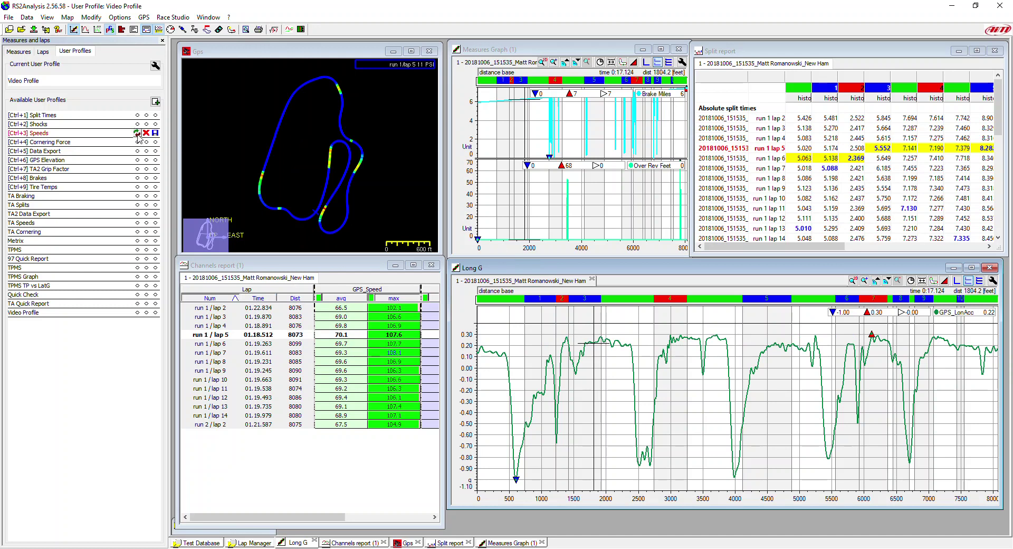
# - Load the Speeds, Cornering Force and GPS Elevation profiles in turn, and fit the GPS_Altitude graph's scale to the data
pyautogui.click(137, 133)
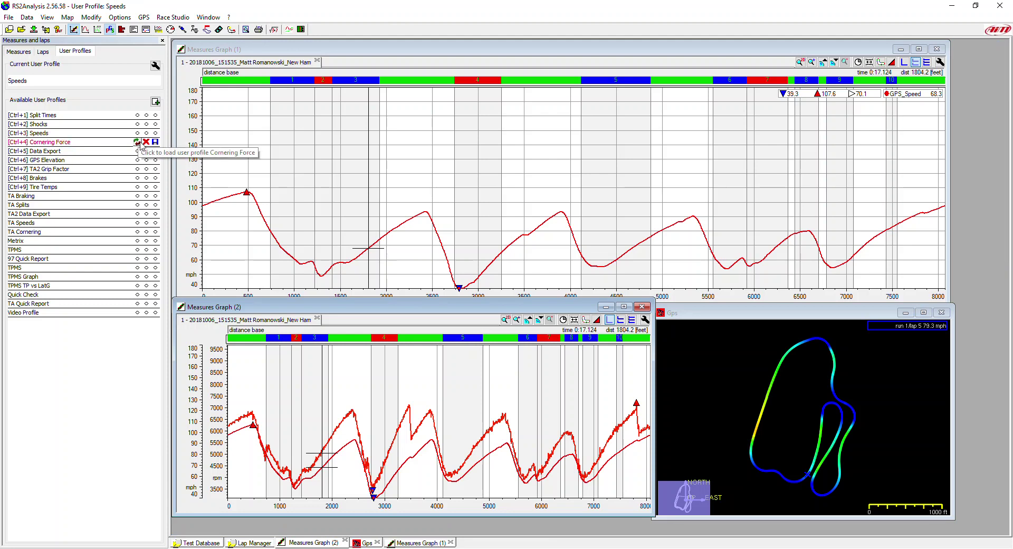
pyautogui.click(136, 141)
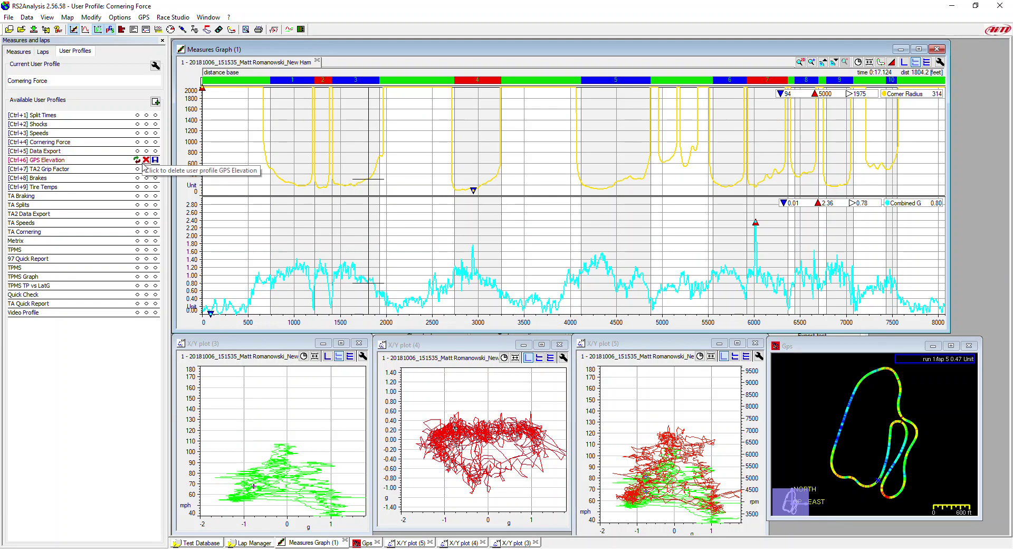
pyautogui.click(135, 162)
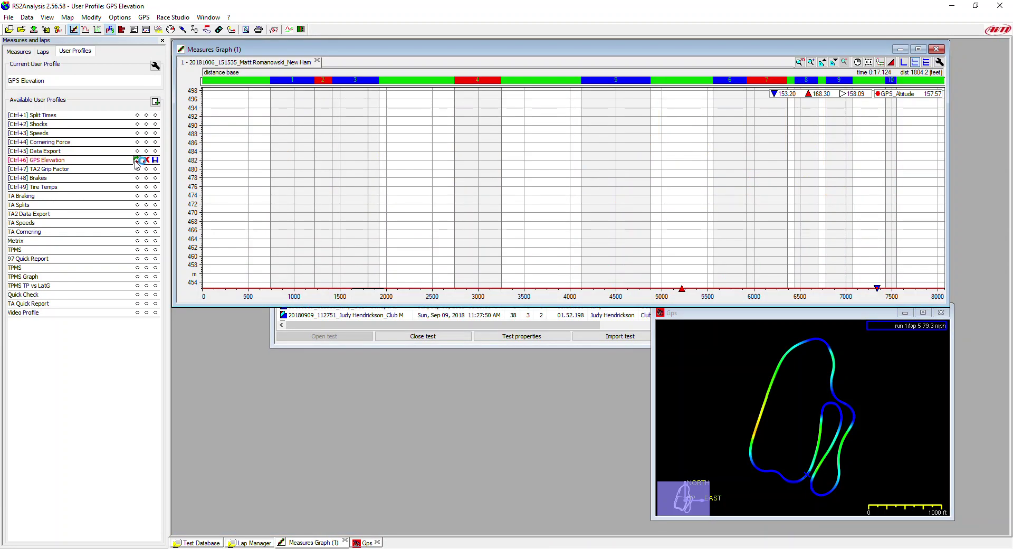
pyautogui.click(193, 189)
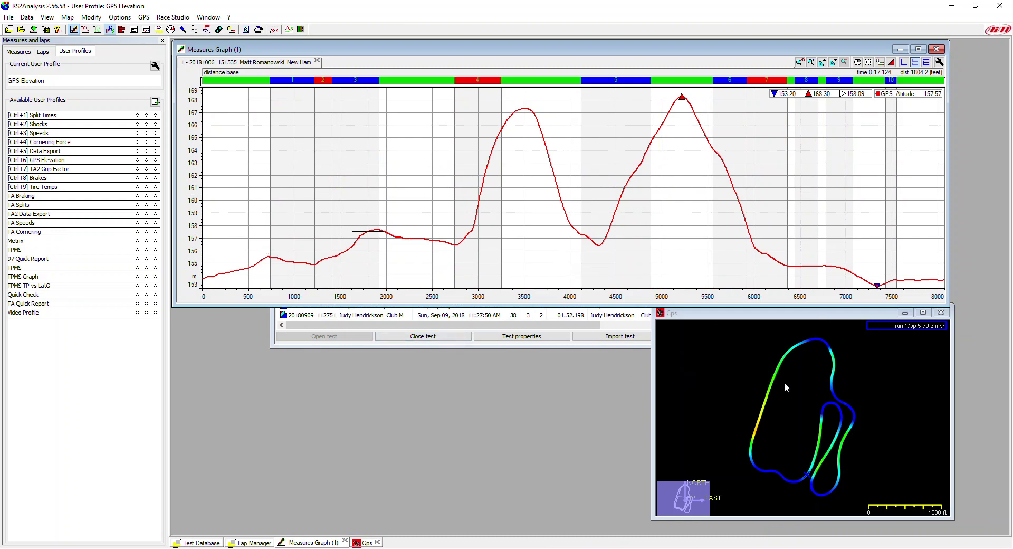
# - Reposition and rotate the Gps track map into a tilted 3D view to examine the track's elevation
pyautogui.click(670, 320)
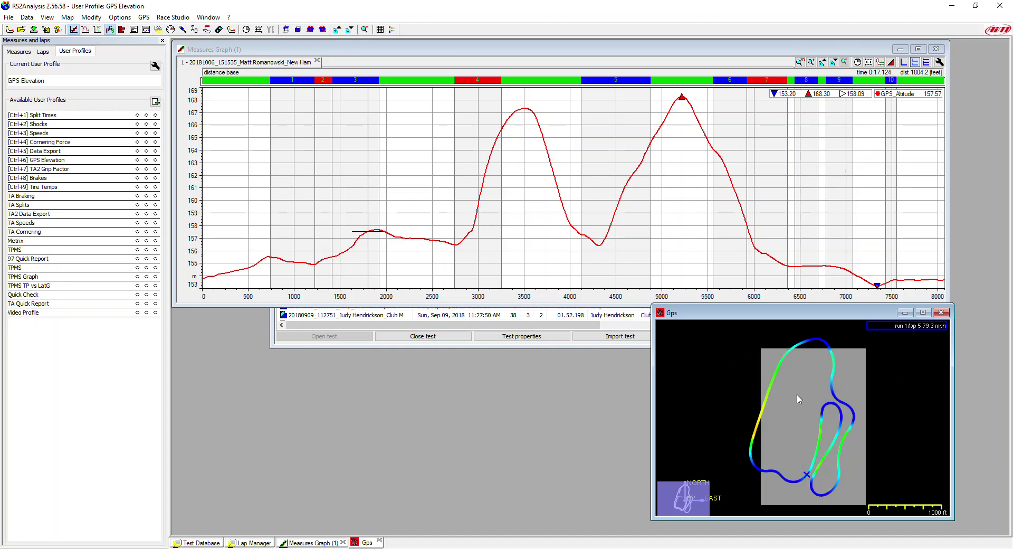
pyautogui.moveTo(721, 349); pyautogui.dragTo(698, 343)
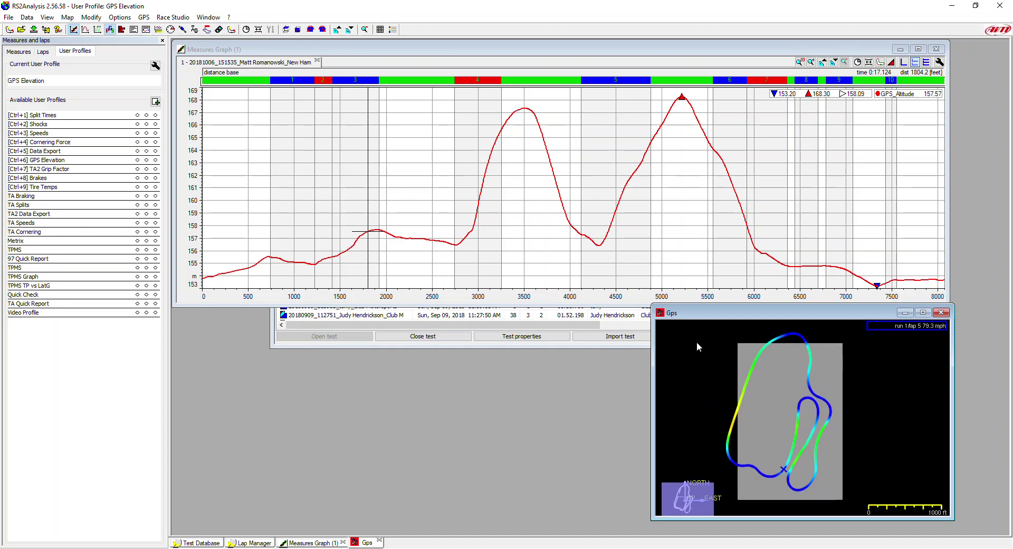
pyautogui.click(311, 30)
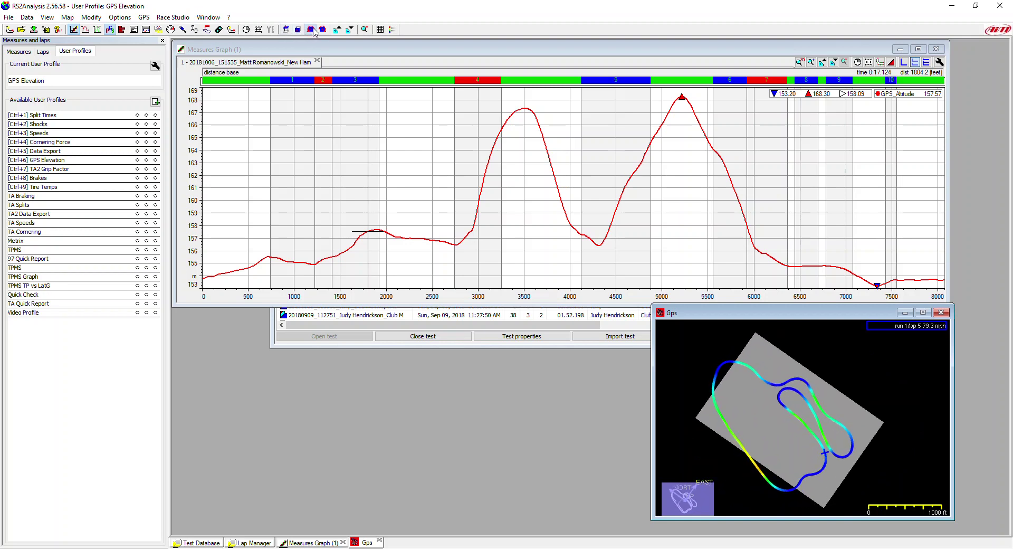
pyautogui.moveTo(826, 360); pyautogui.dragTo(834, 325)
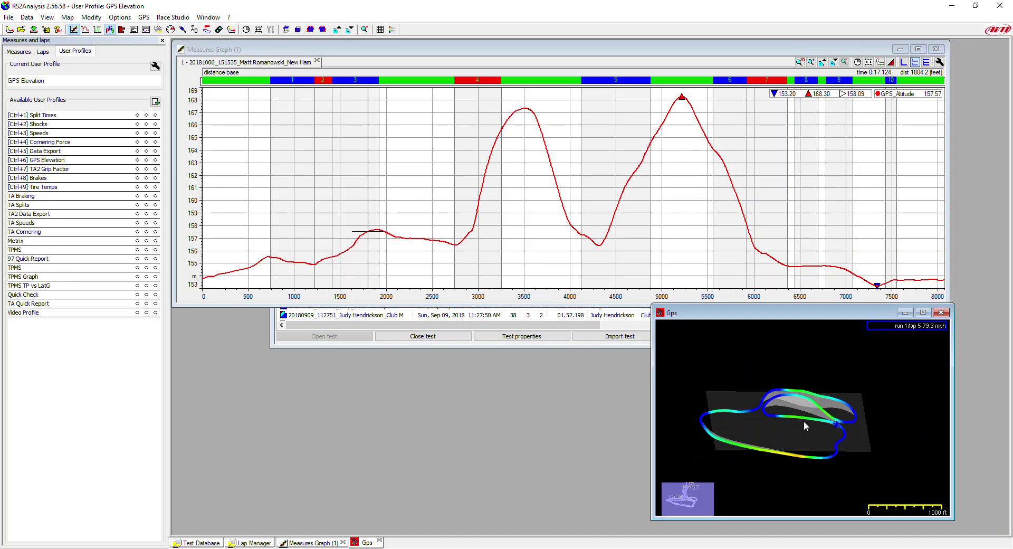
# - Load the Brakes, Speeds, Cornering Force, Data Export and Tire Temps profiles one after another to review their layouts
pyautogui.moveTo(50, 180)
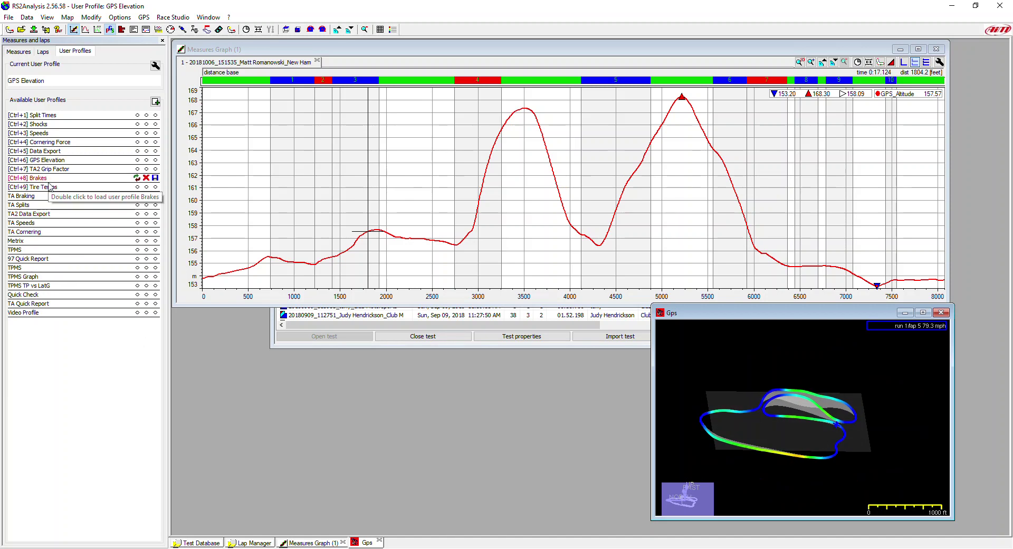
pyautogui.click(136, 178)
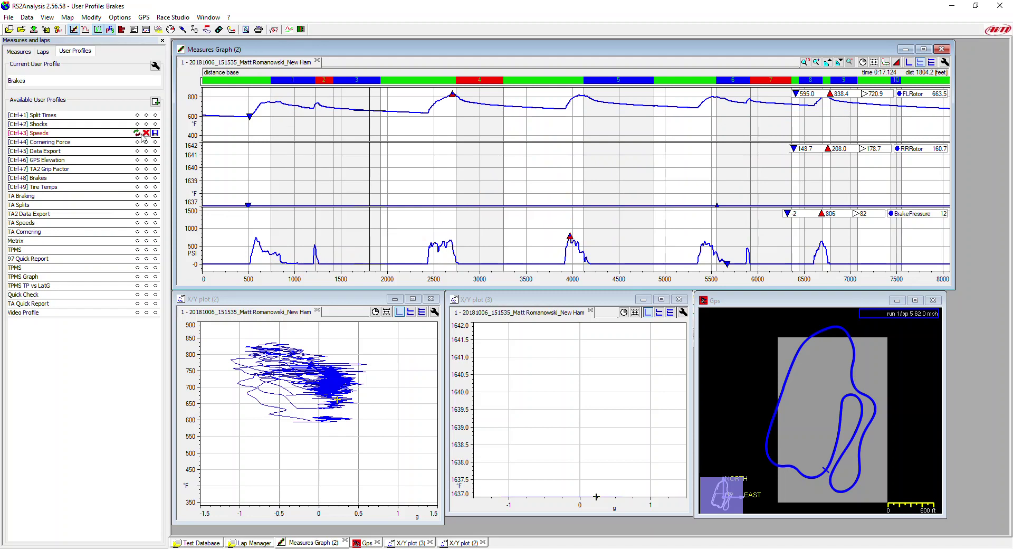
pyautogui.click(136, 133)
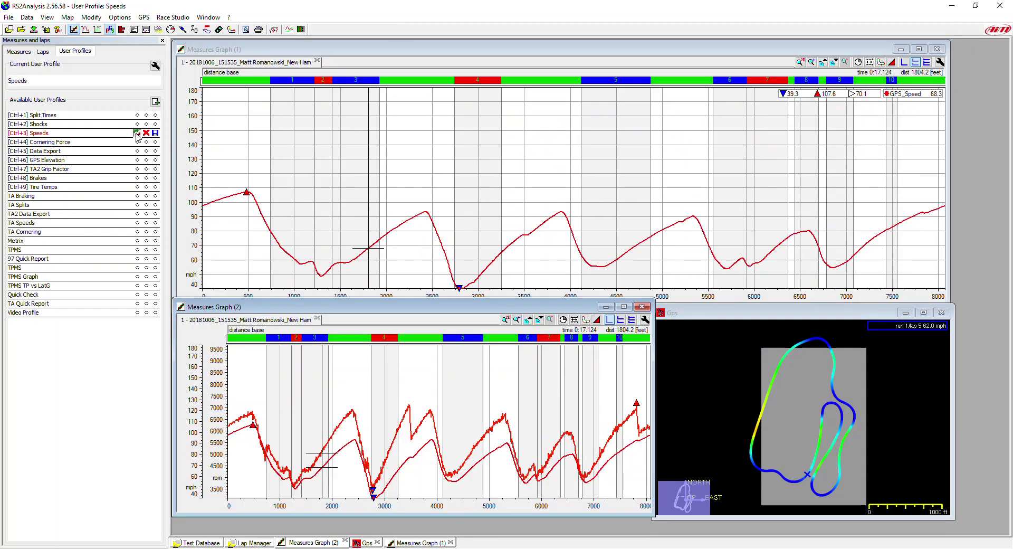
pyautogui.click(137, 142)
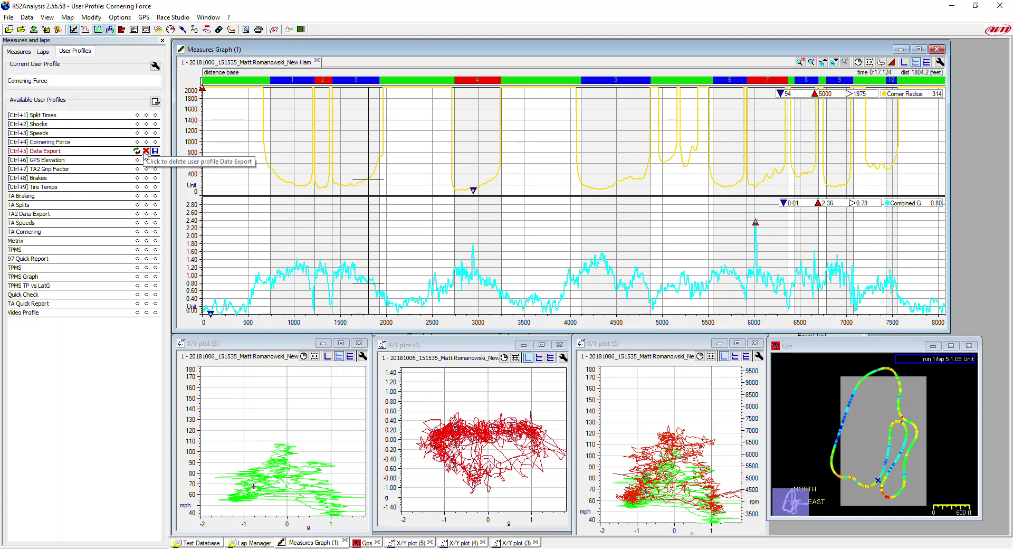
pyautogui.click(138, 151)
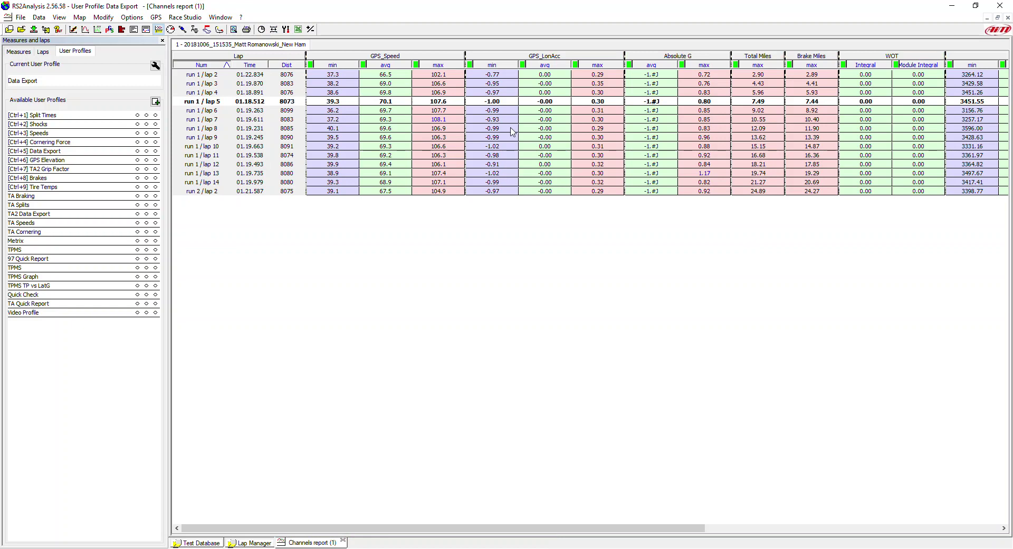
pyautogui.click(136, 187)
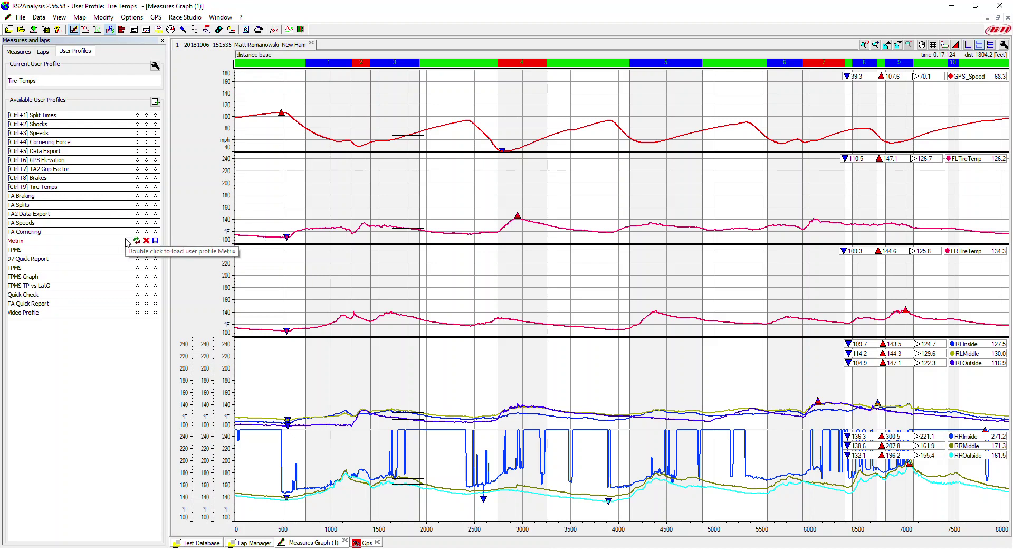
# - Load the Video Profile user profile, narrow the Split report window from its left edge, and widen Measures Graph (1) beside it
pyautogui.click(137, 312)
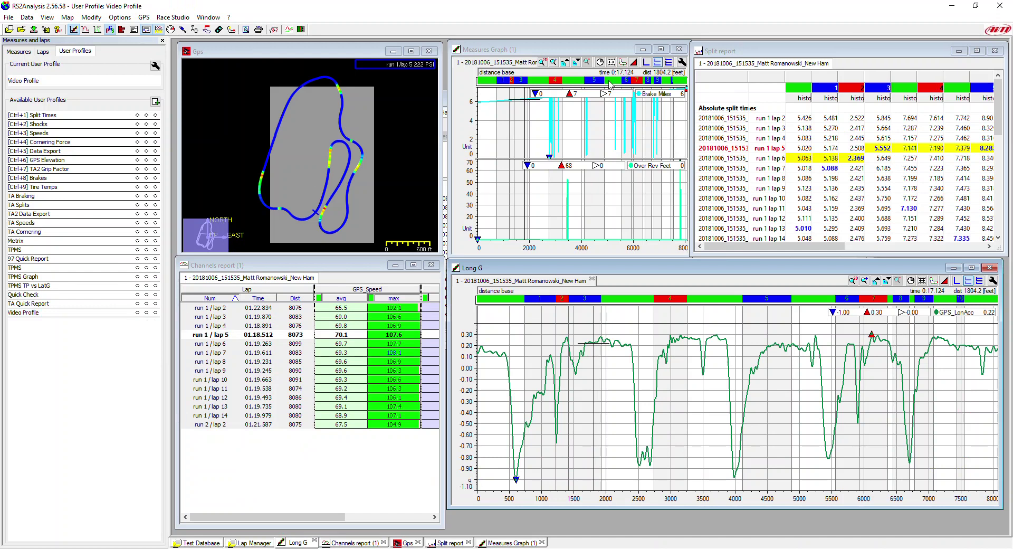
pyautogui.click(565, 42)
pyautogui.moveTo(694, 129); pyautogui.dragTo(763, 129)
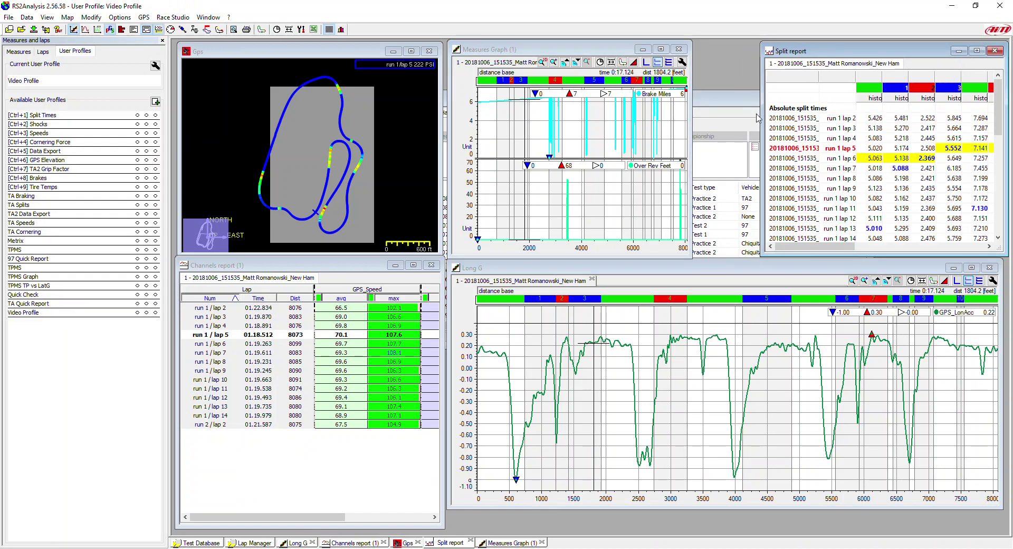
pyautogui.click(604, 50)
pyautogui.moveTo(692, 105); pyautogui.dragTo(745, 105)
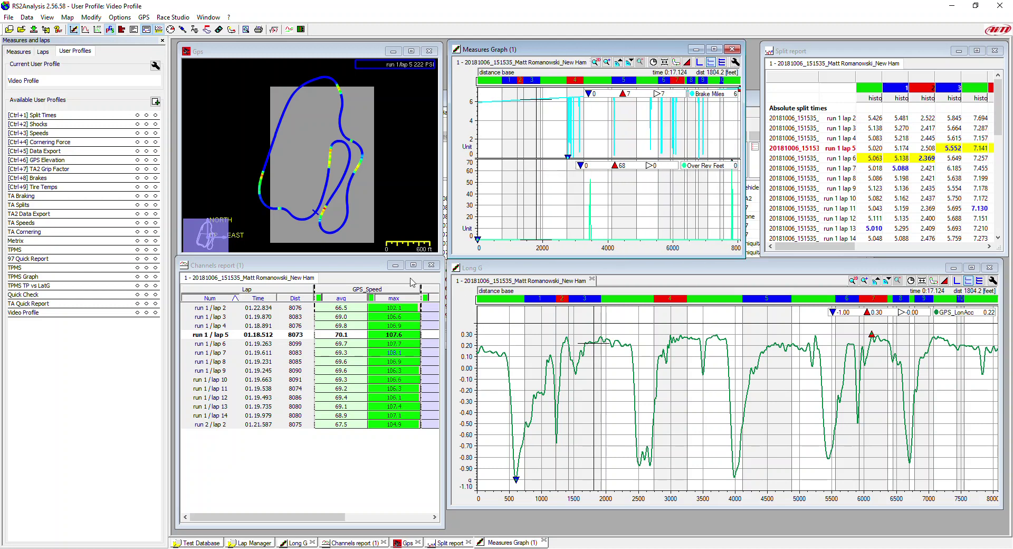
# - Close the Channels report window and widen the Long G graph leftward to fill the freed space
pyautogui.click(329, 268)
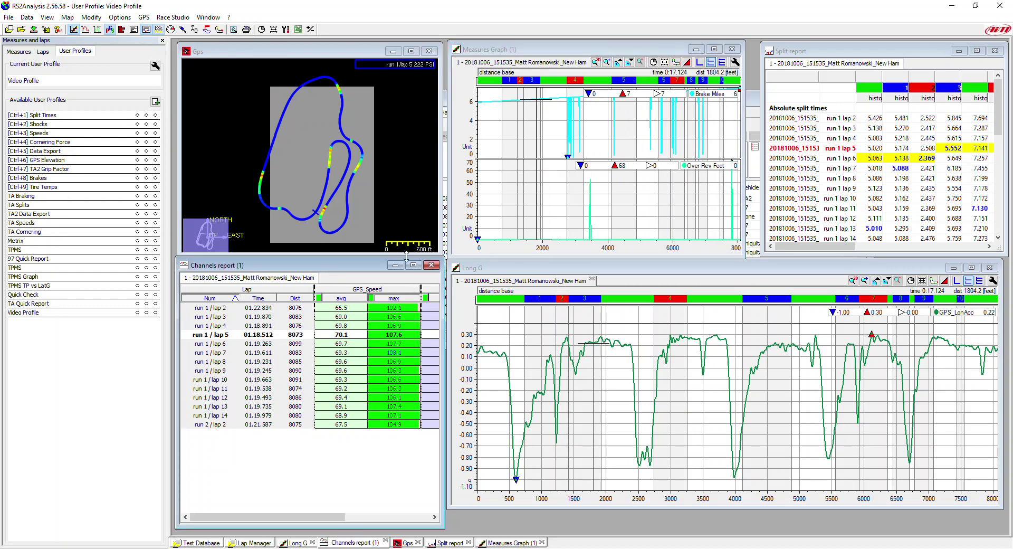
pyautogui.click(431, 265)
pyautogui.moveTo(447, 306); pyautogui.dragTo(180, 306)
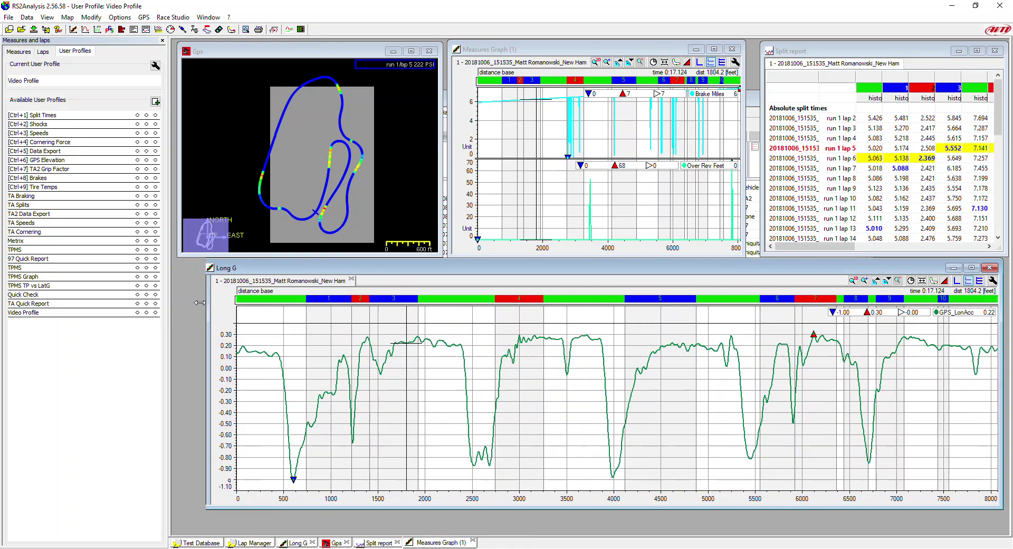
# - Save the rearranged layout to the Video Profile user profile, and check it by loading Brakes and reloading Video Profile
pyautogui.moveTo(136, 314)
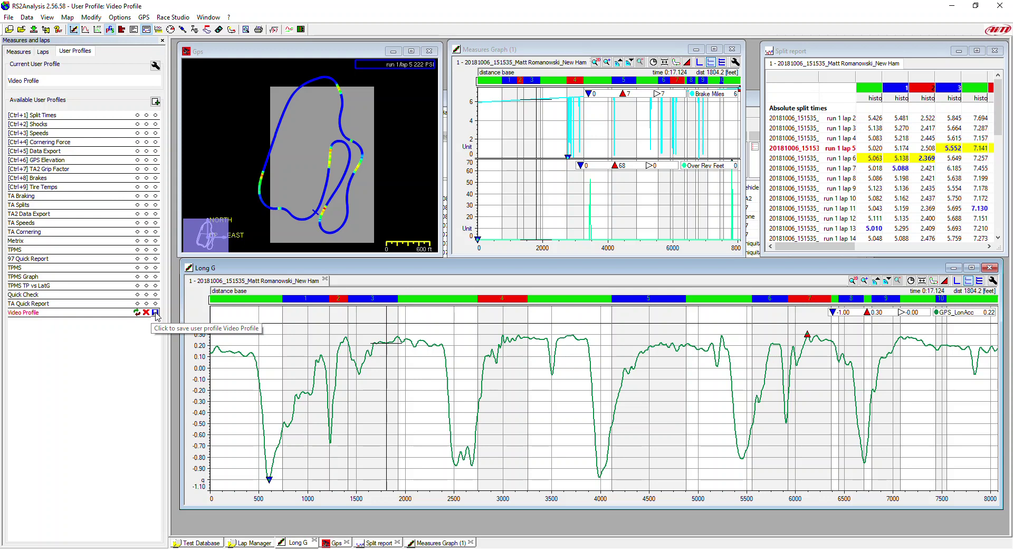
pyautogui.click(156, 313)
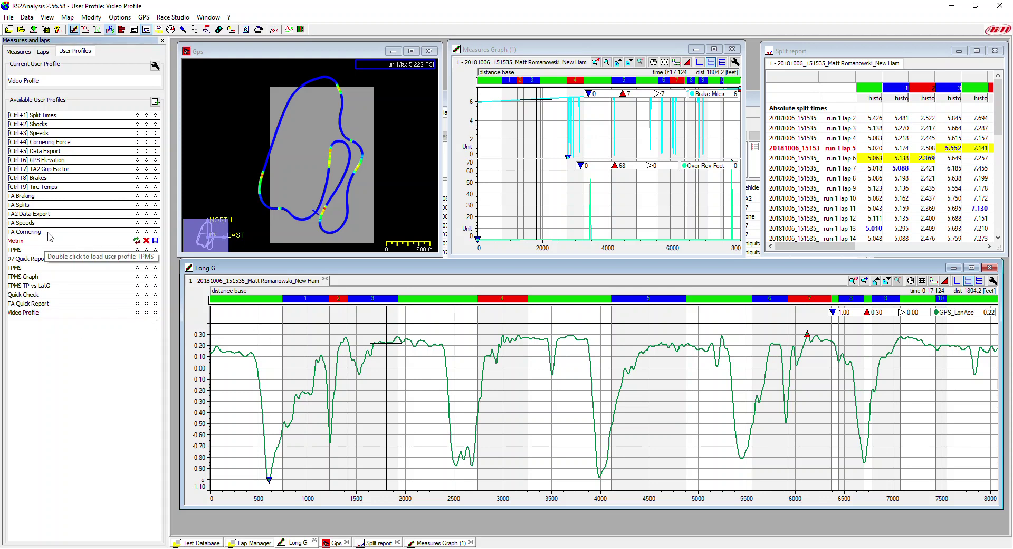
pyautogui.click(137, 179)
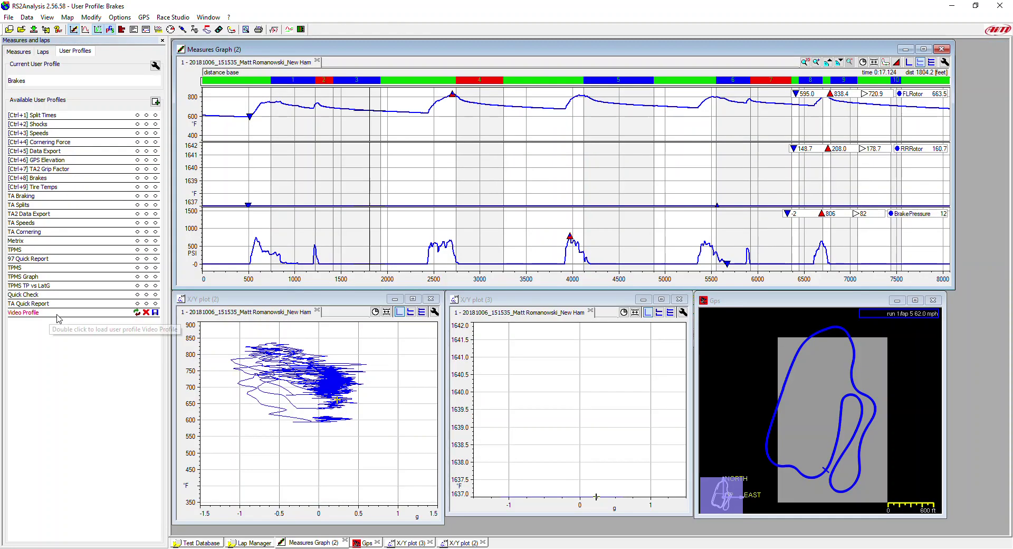
pyautogui.click(137, 312)
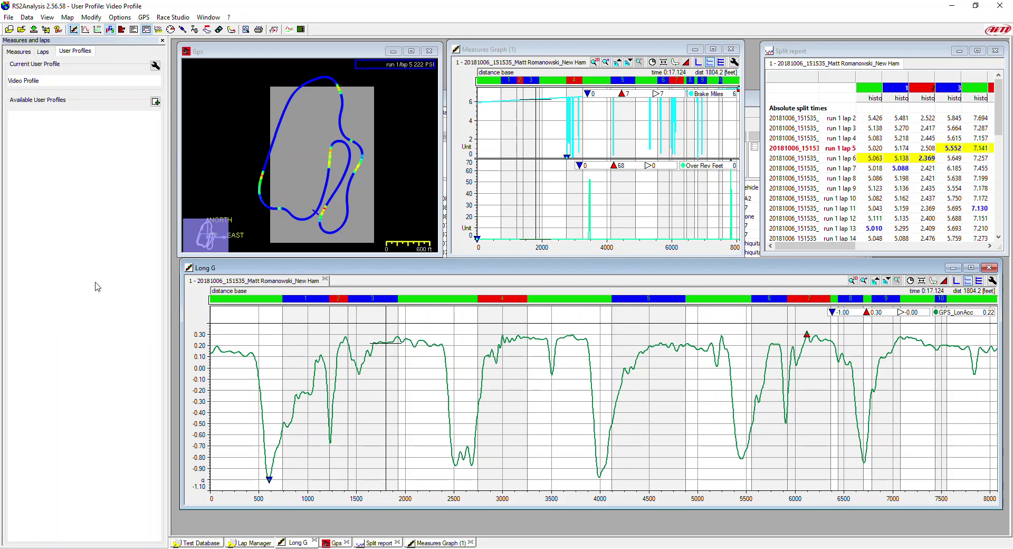
# - Load the TPMS and TPMS TP vs LatG profiles to review their layouts, and return to Video Profile
pyautogui.click(137, 268)
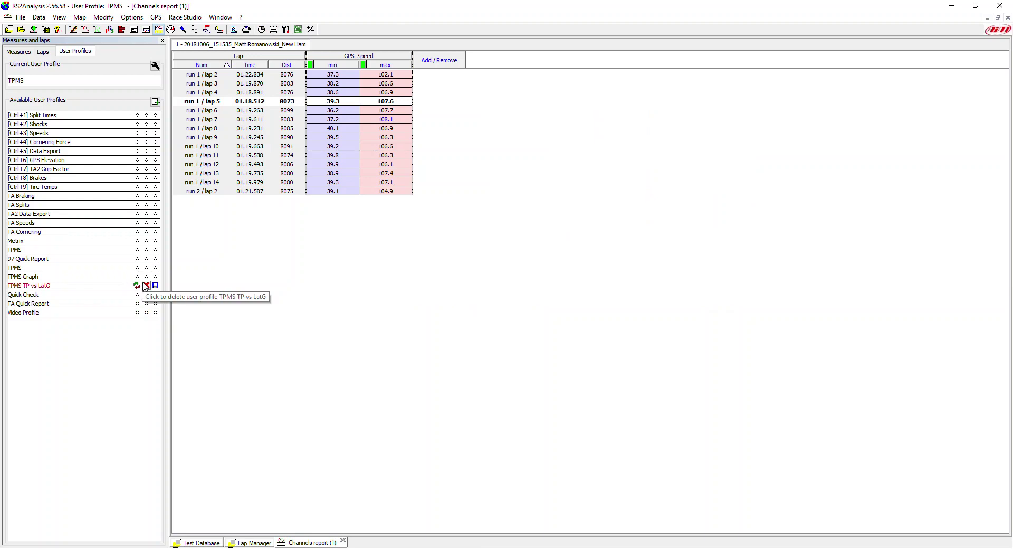
pyautogui.click(138, 286)
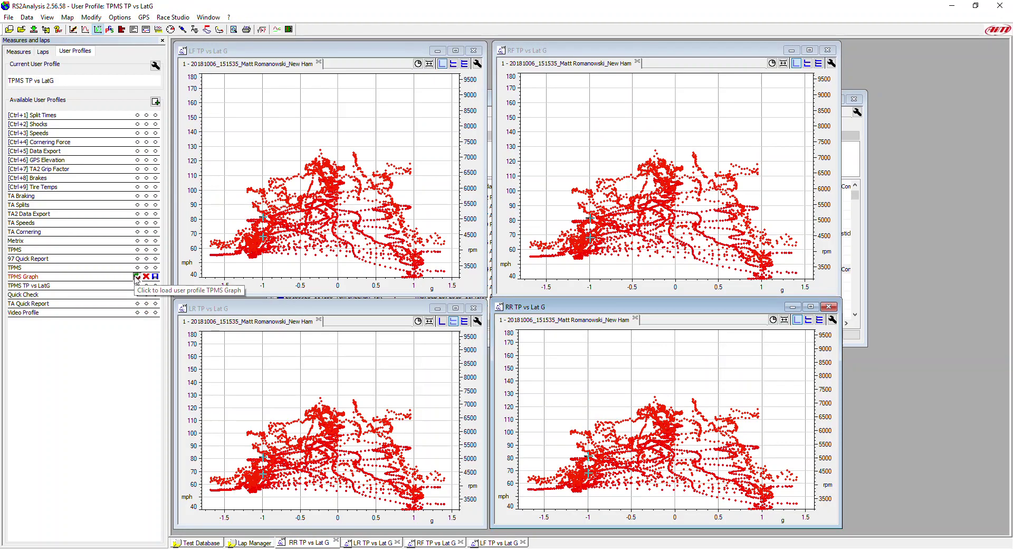
pyautogui.click(138, 312)
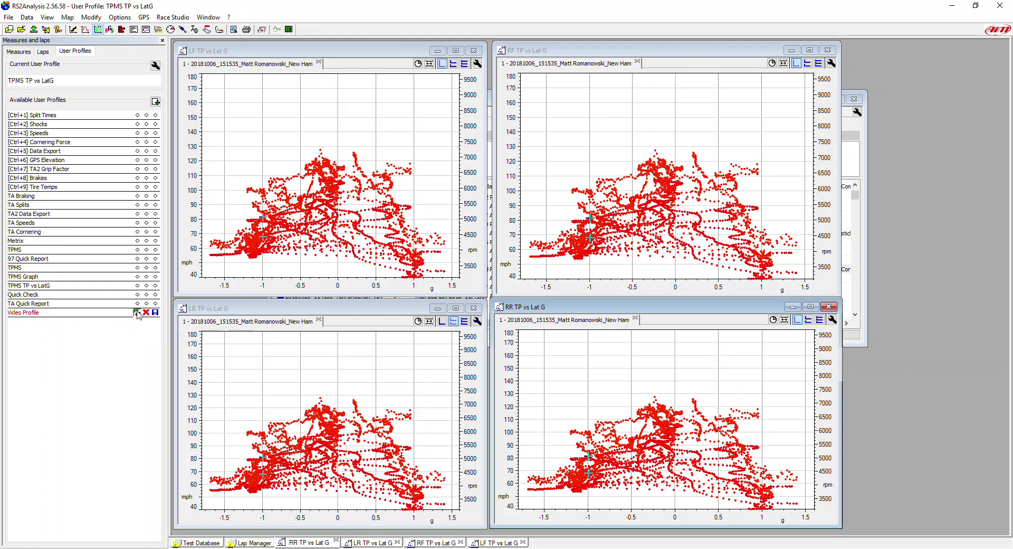